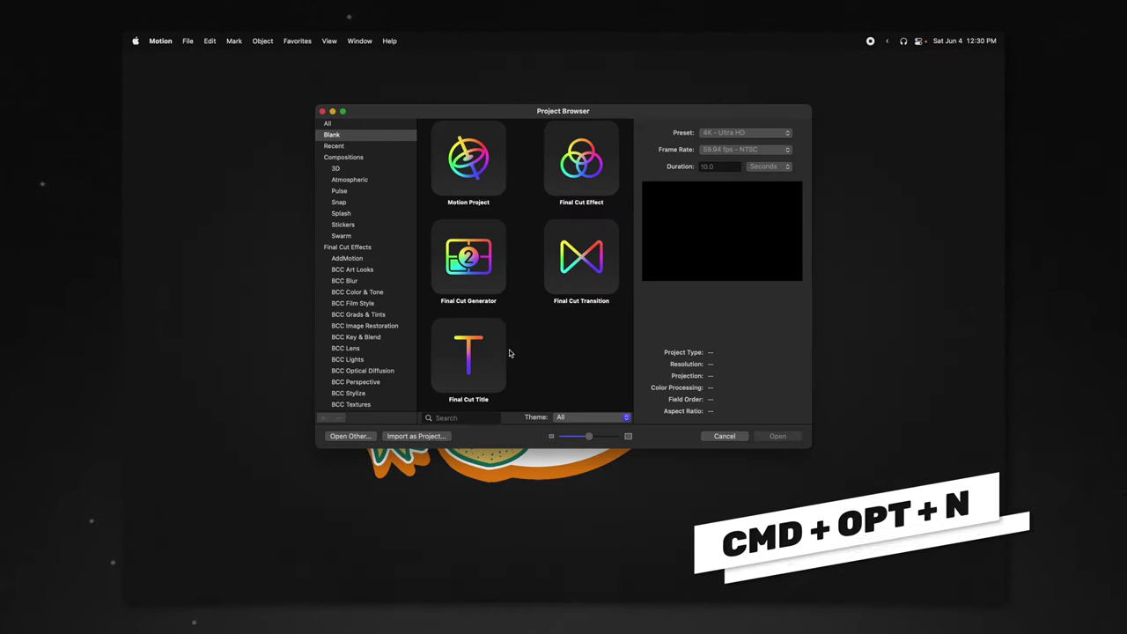
- Create a new Final Cut Effect project with the default 4K 59.94 fps settings
{"action": "left_click", "coordinate": [582, 160]}
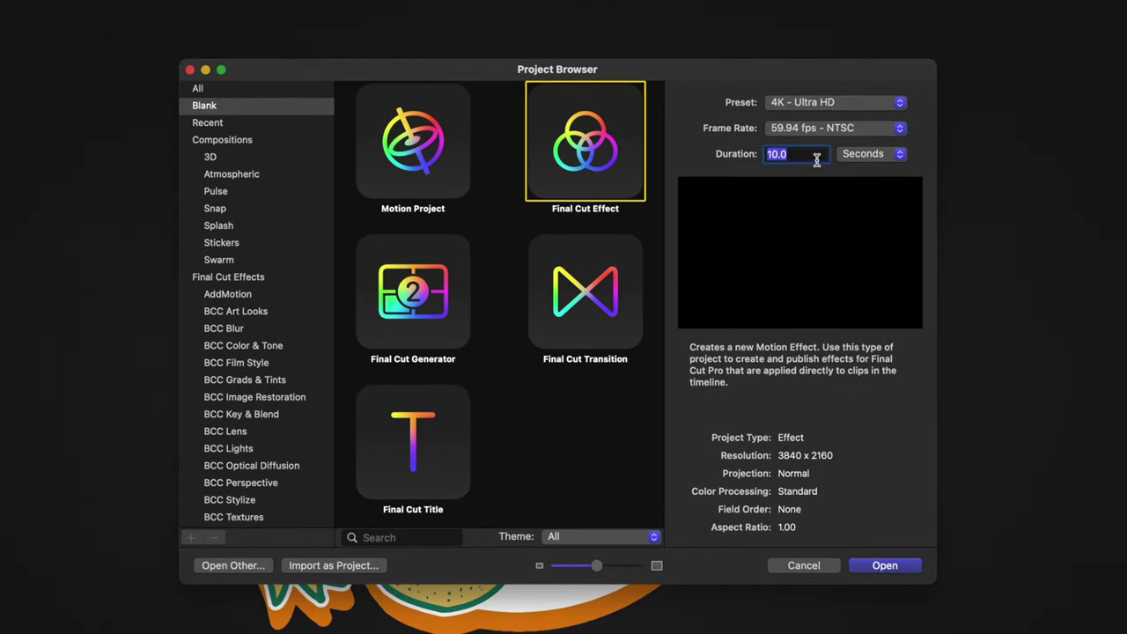
{"action": "left_click", "coordinate": [884, 565]}
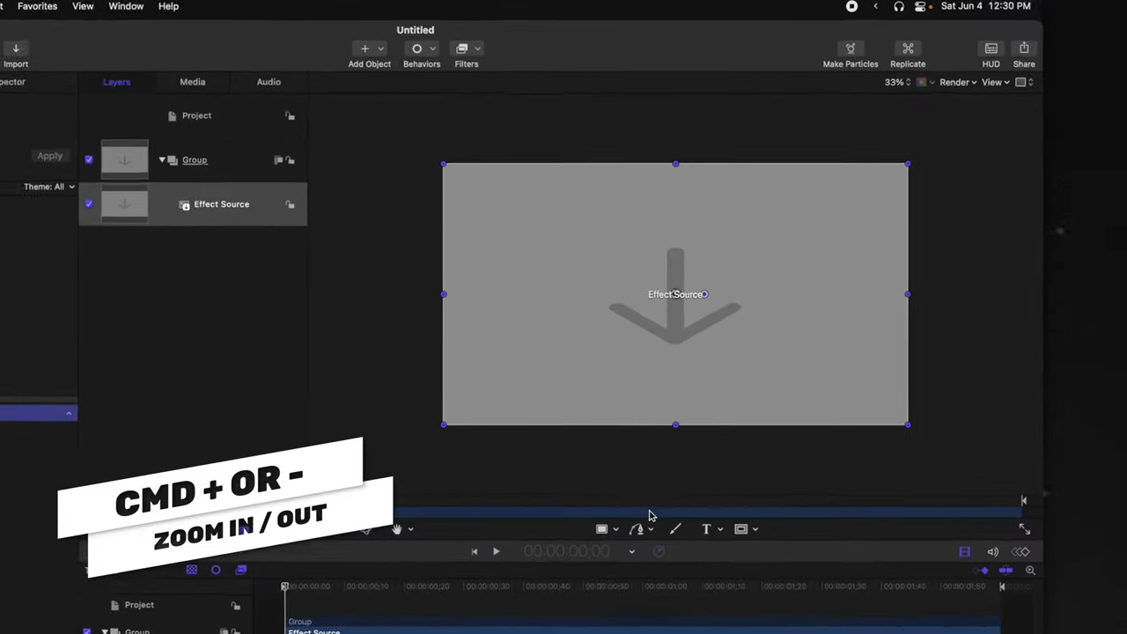
- Draw a closed Bezier band running diagonally across the canvas from lower left to upper right
{"action": "left_click", "coordinate": [637, 529]}
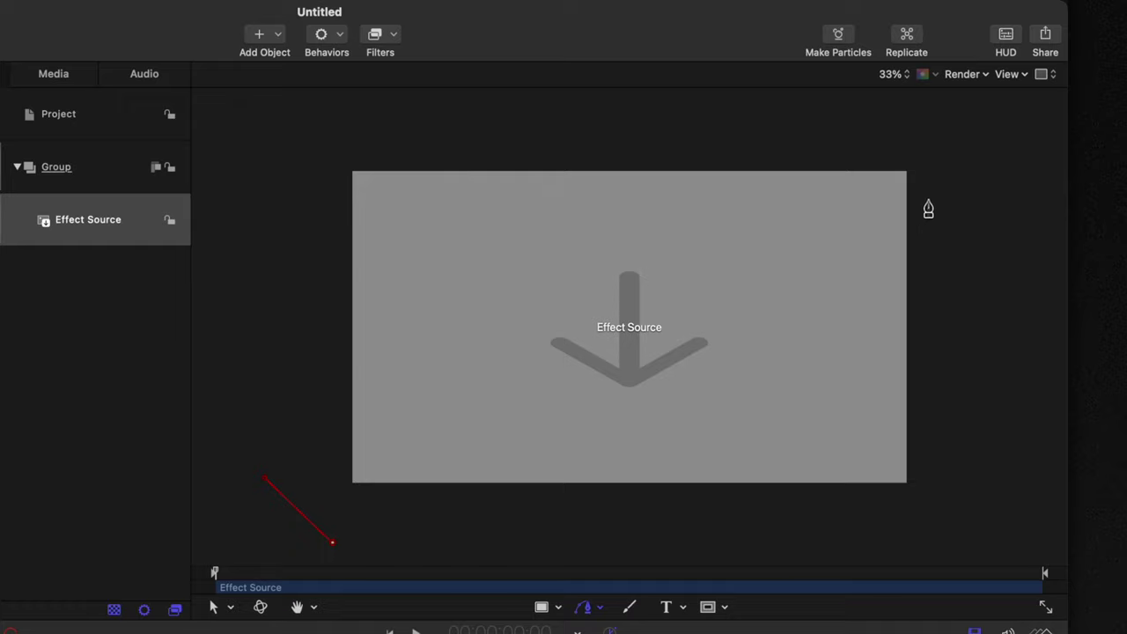
{"action": "left_click", "coordinate": [988, 156]}
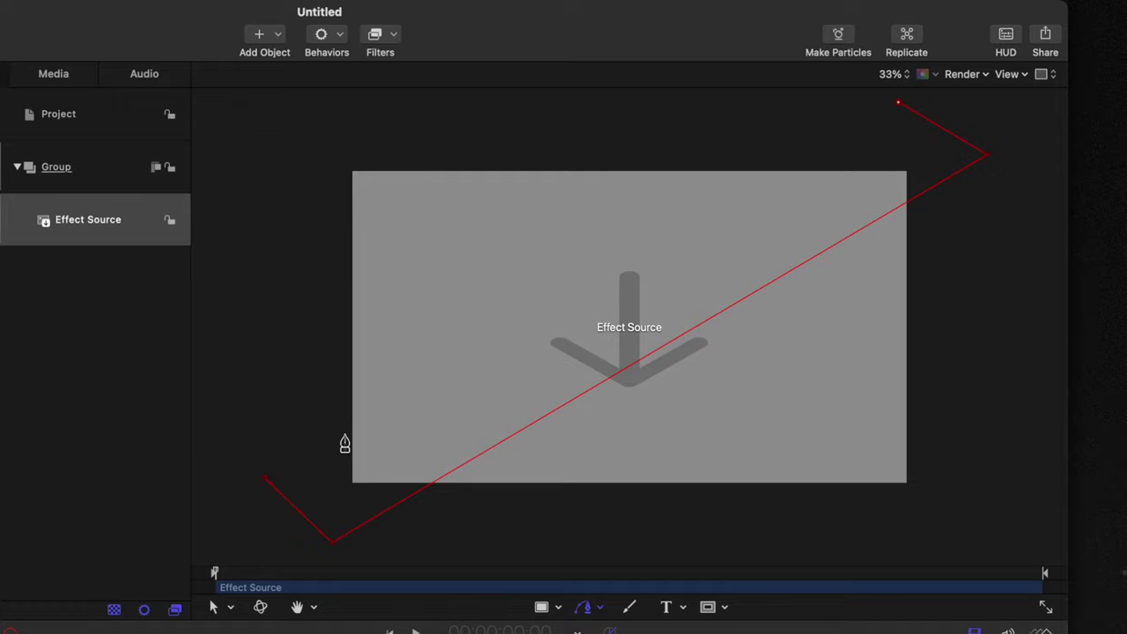
{"action": "left_click", "coordinate": [266, 479]}
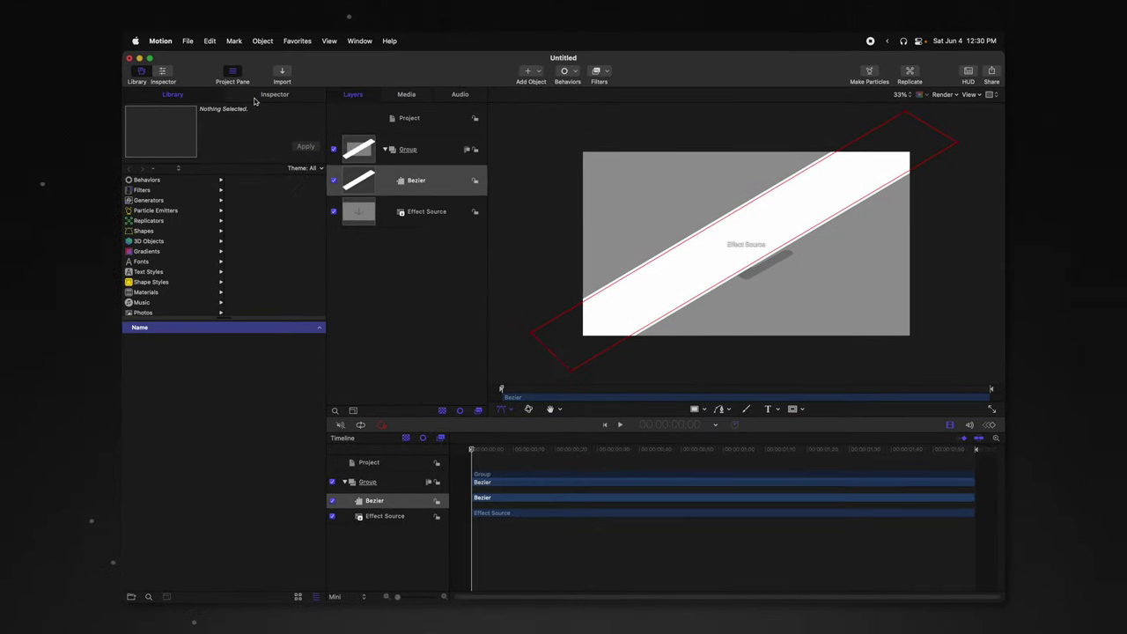
- Remove the stripe's outline and feather its edges up to about 285
{"action": "left_click", "coordinate": [253, 101]}
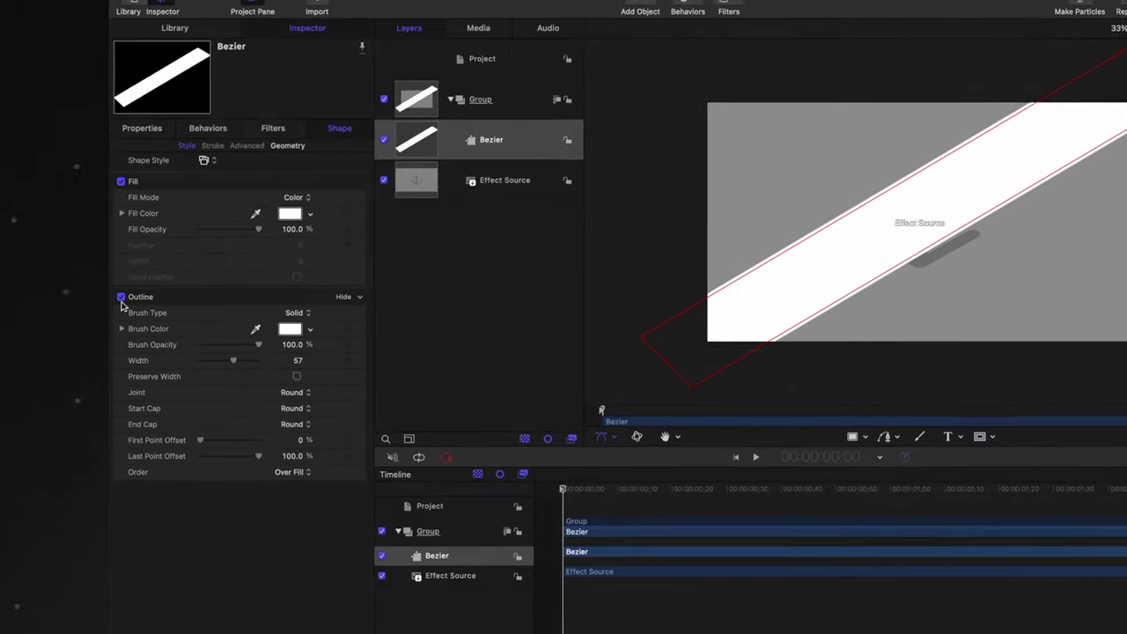
{"action": "left_click", "coordinate": [131, 301]}
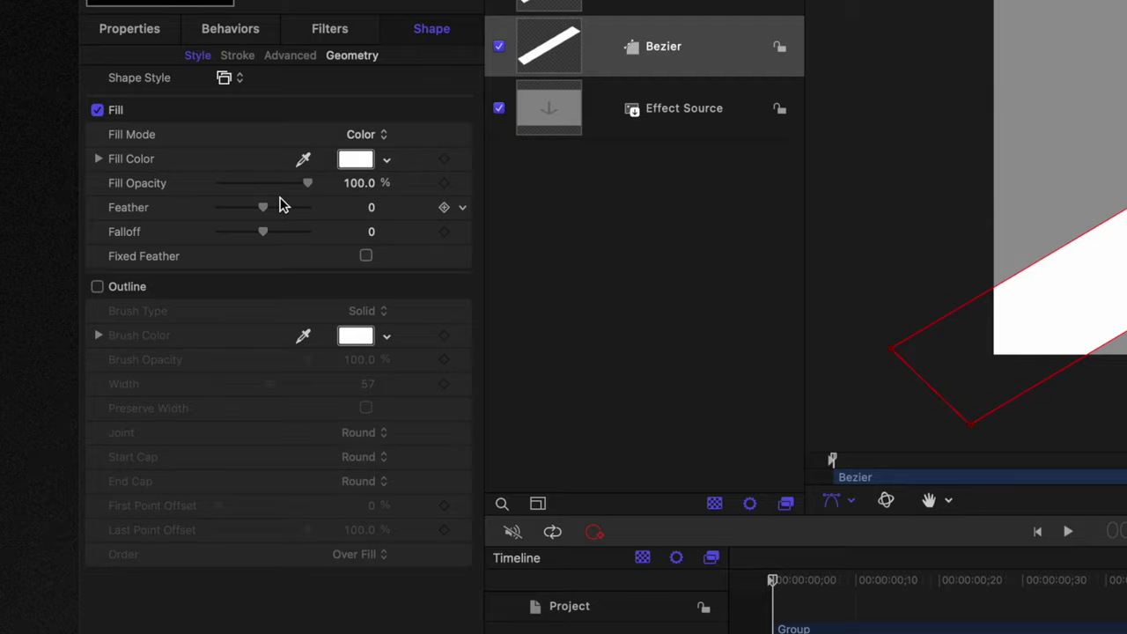
{"action": "left_click_drag", "start_coordinate": [263, 211], "coordinate": [322, 221]}
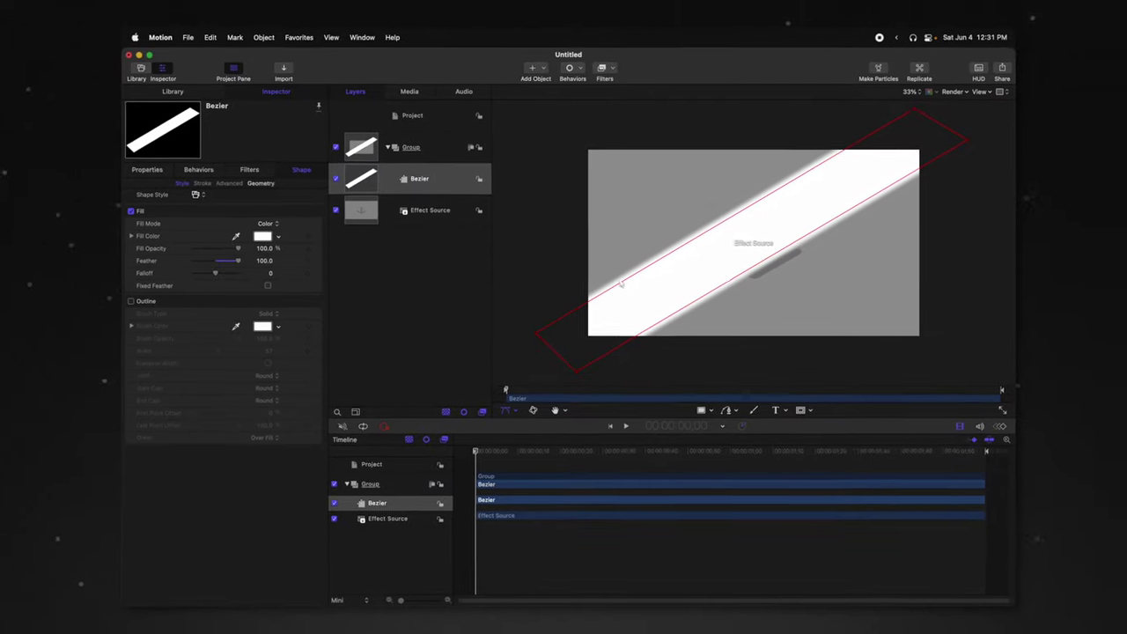
{"action": "left_click_drag", "start_coordinate": [211, 261], "coordinate": [228, 259]}
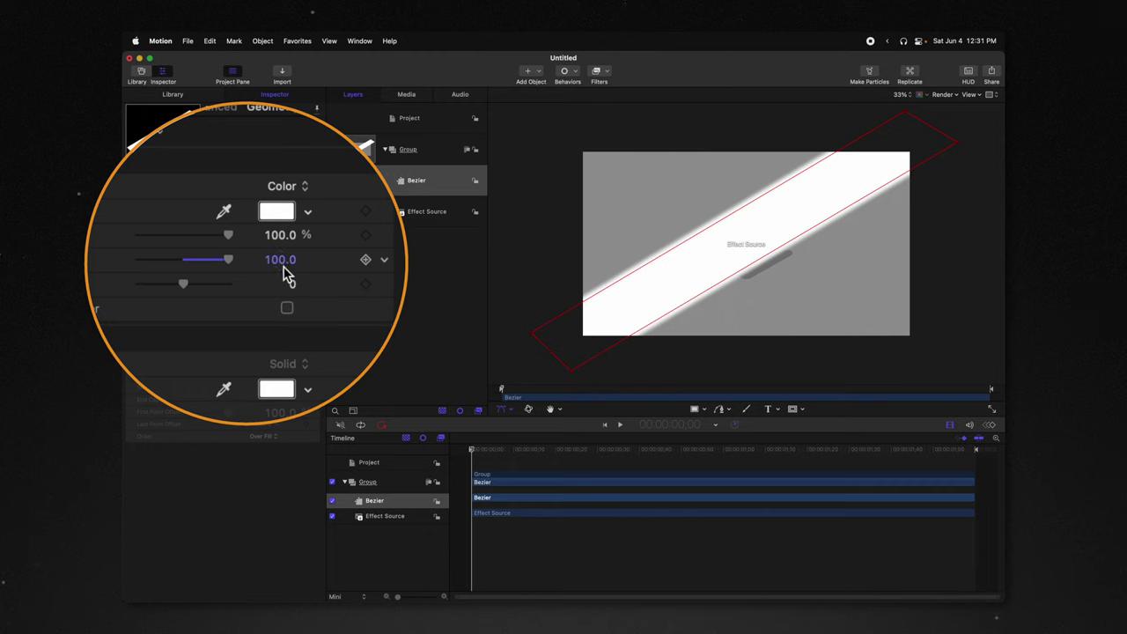
{"action": "left_click_drag", "start_coordinate": [279, 262], "coordinate": [226, 242]}
- Give the stripe 52.49% opacity and Screen blend mode, and try adjusting Position X
{"action": "left_click", "coordinate": [147, 172]}
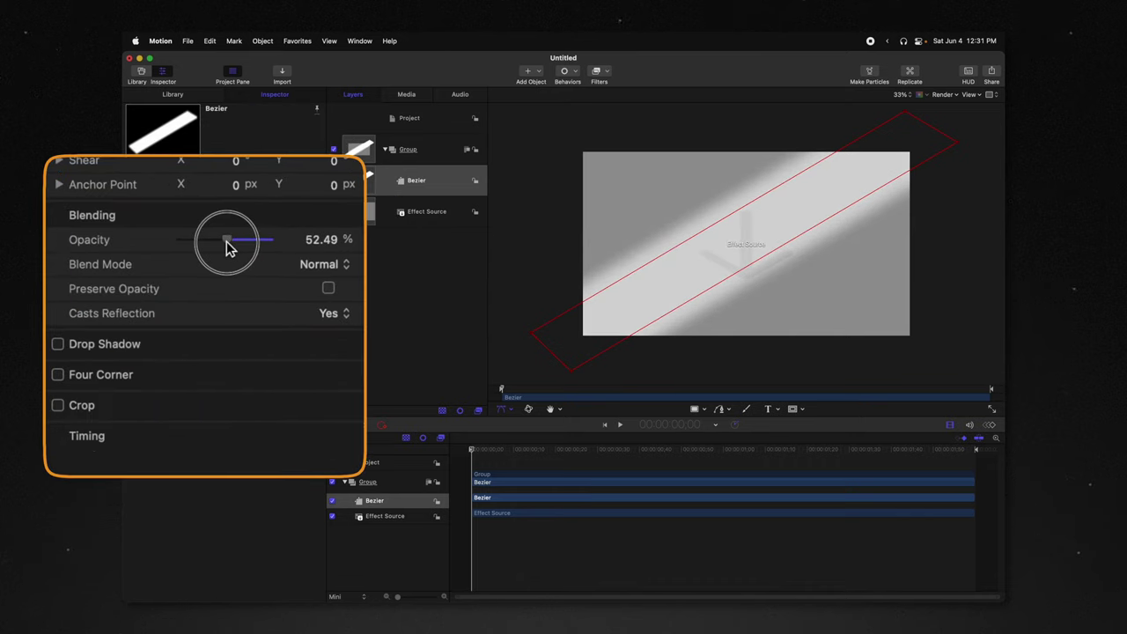
{"action": "left_click", "coordinate": [322, 264]}
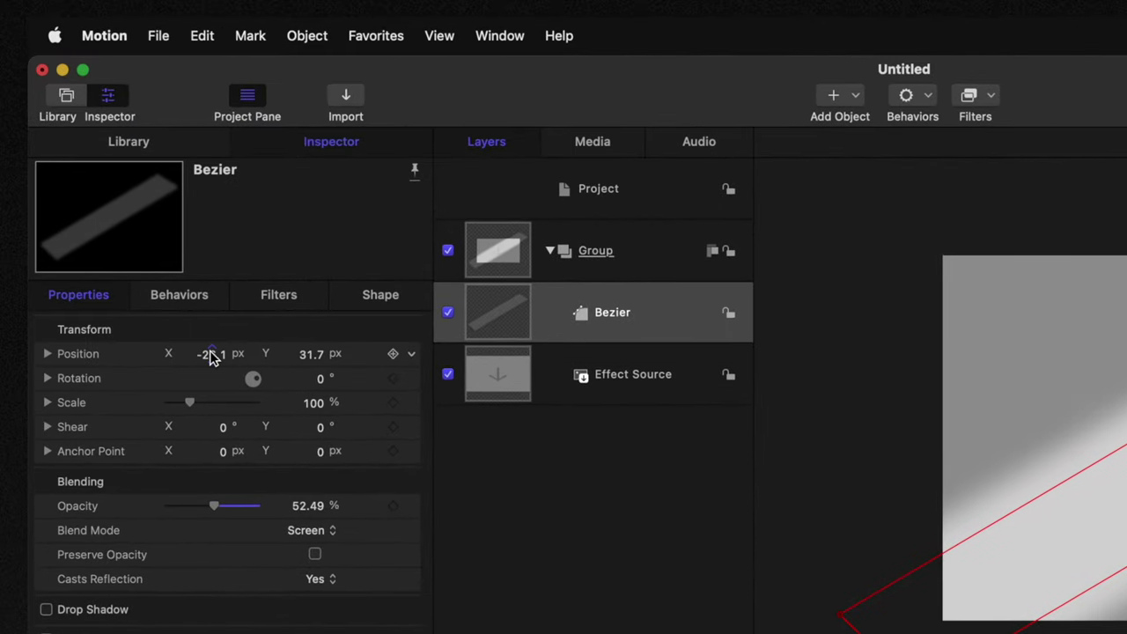
{"action": "left_click_drag", "start_coordinate": [211, 357], "coordinate": [229, 334]}
- Add a Basic Motion > Motion Path behaviour to the stripe
{"action": "left_click", "coordinate": [929, 99]}
{"action": "mouse_move", "coordinate": [944, 157]}
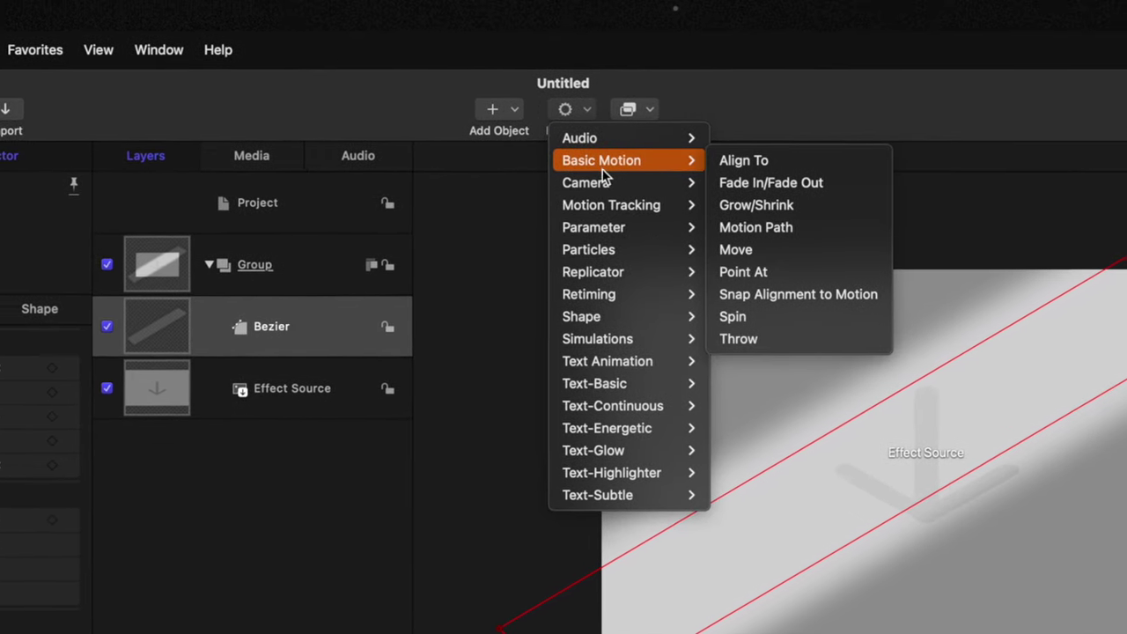
{"action": "left_click", "coordinate": [758, 231]}
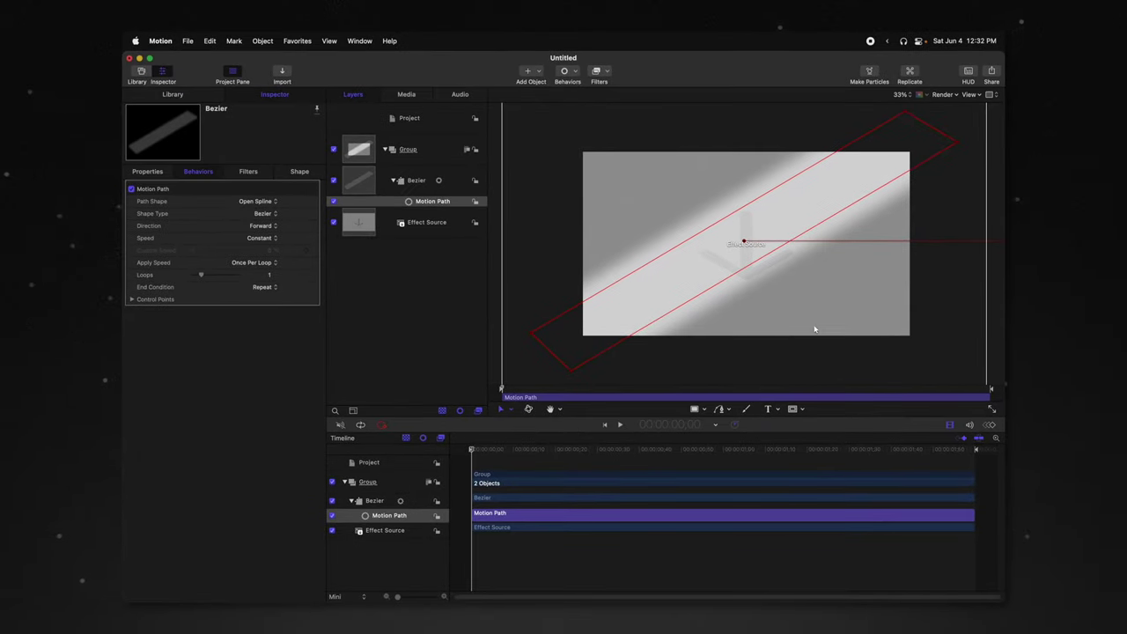
- Stretch the motion path from beyond the upper left down to the lower right, previewing the sweep
{"action": "key", "text": "super+minus"}
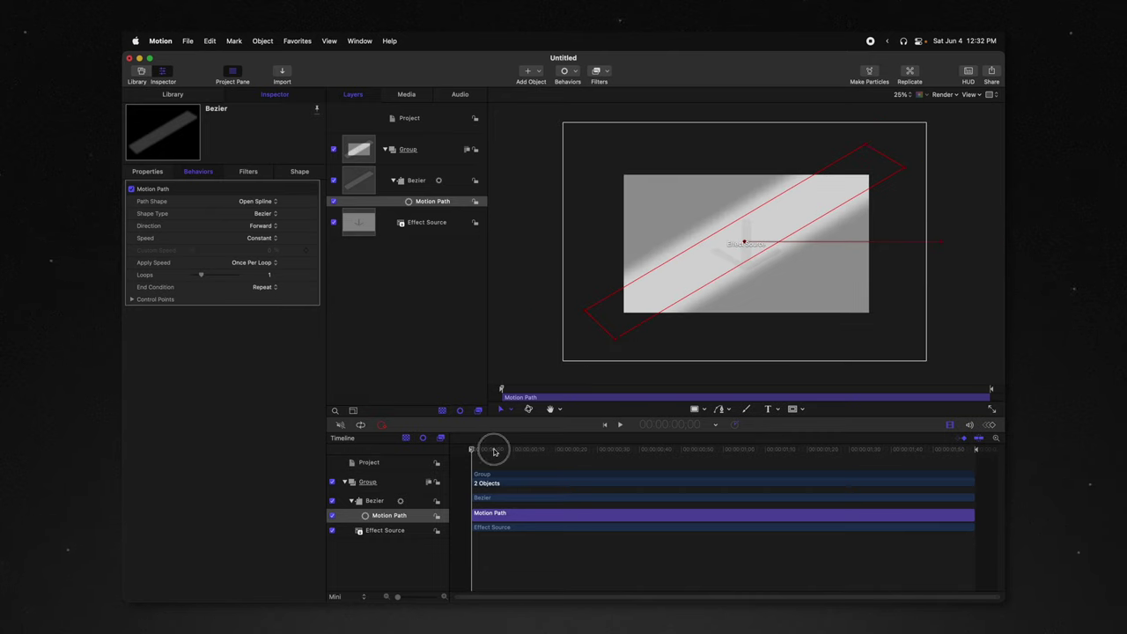
{"action": "left_click_drag", "start_coordinate": [494, 451], "coordinate": [415, 496]}
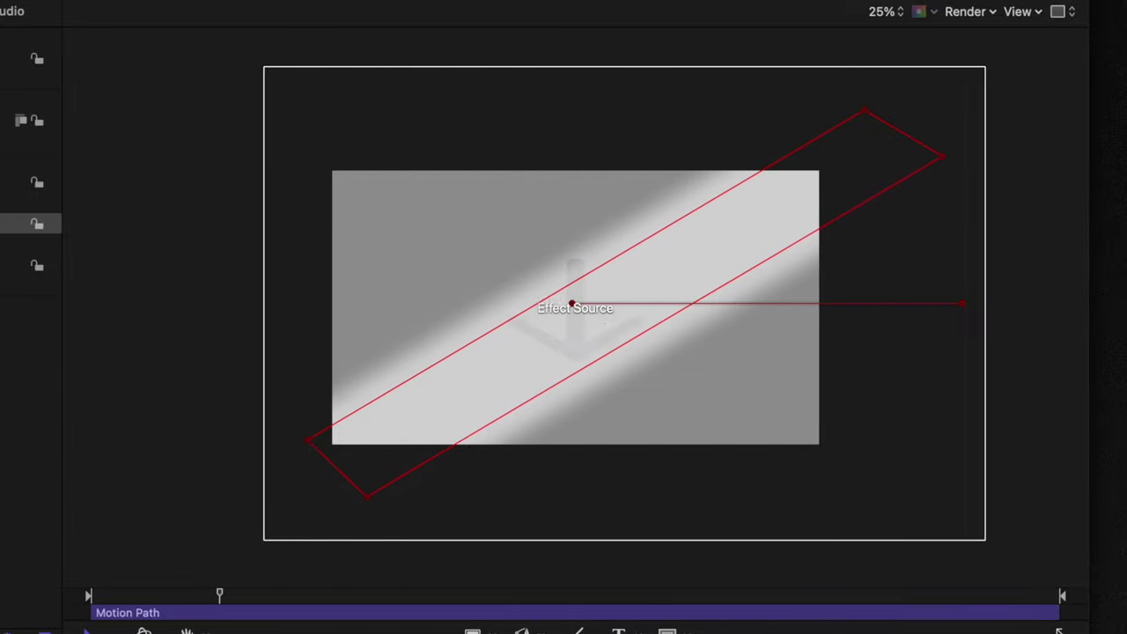
{"action": "key", "text": "space"}
{"action": "left_click_drag", "start_coordinate": [572, 308], "coordinate": [276, 136]}
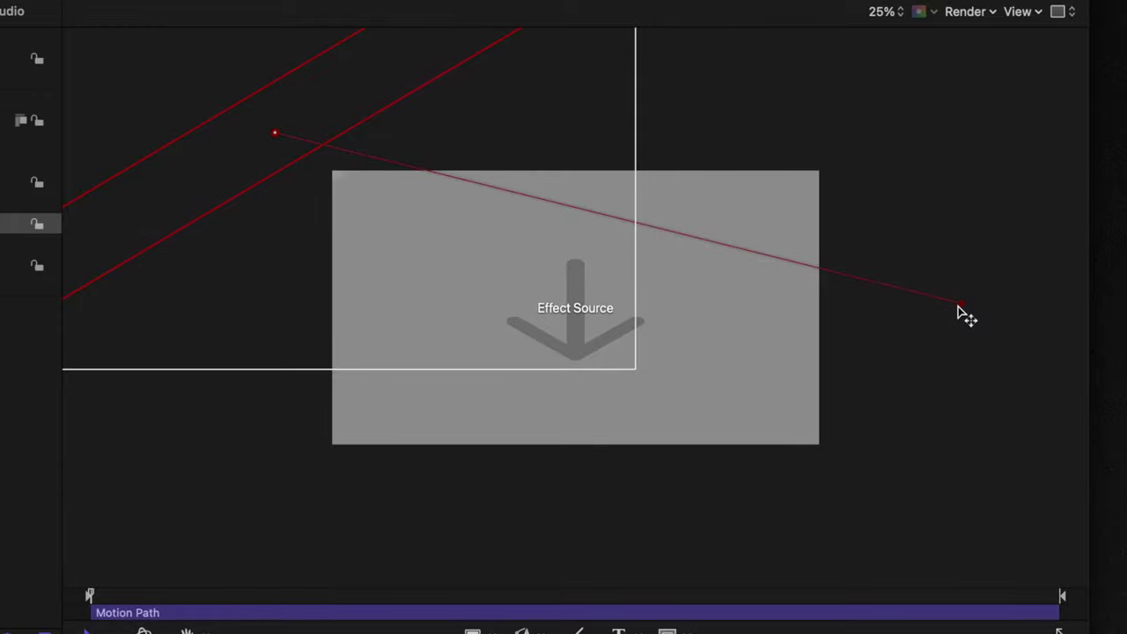
{"action": "left_click_drag", "start_coordinate": [959, 308], "coordinate": [956, 520]}
{"action": "key", "text": "space"}
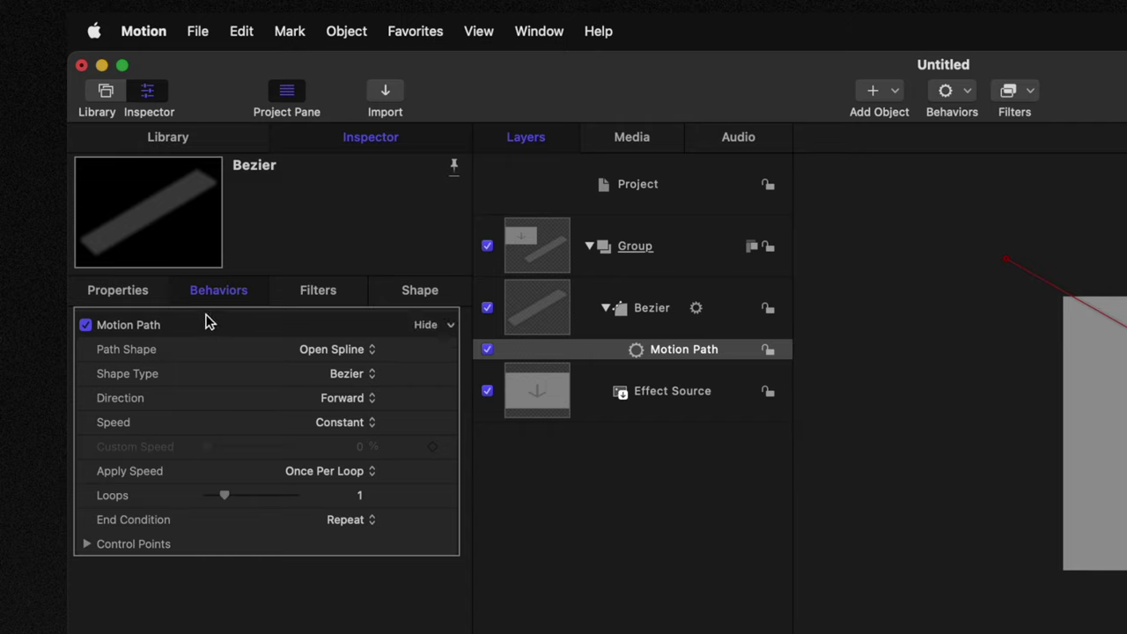
- Trial the Motion Path in Reverse, restore Forward direction, and set its speed to Accelerate
{"action": "key", "text": "space"}
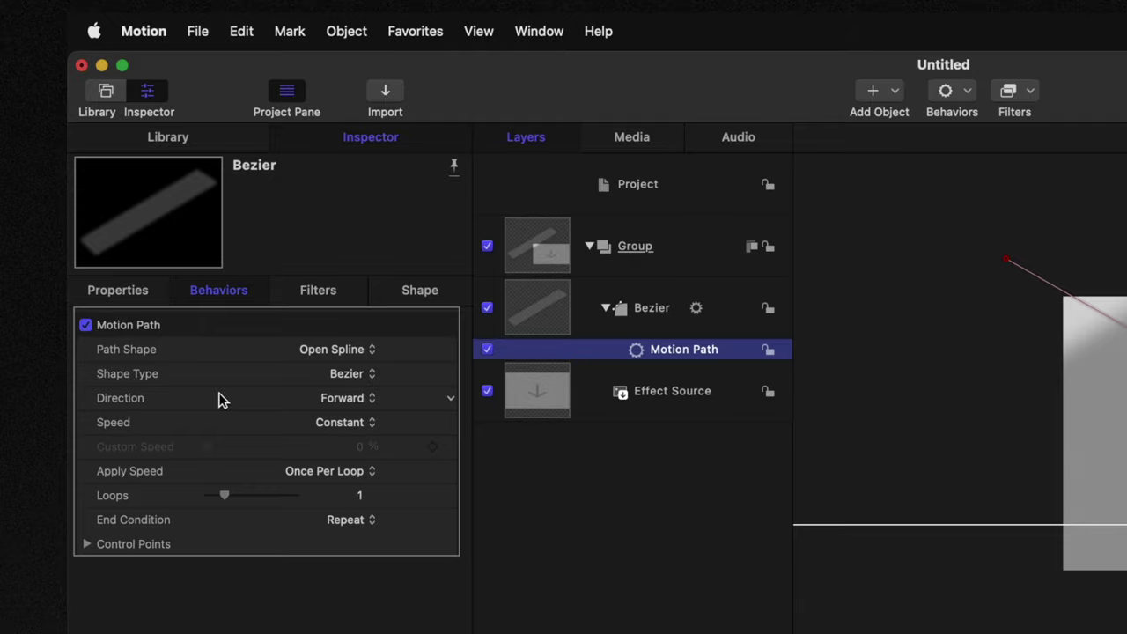
{"action": "left_click", "coordinate": [347, 398]}
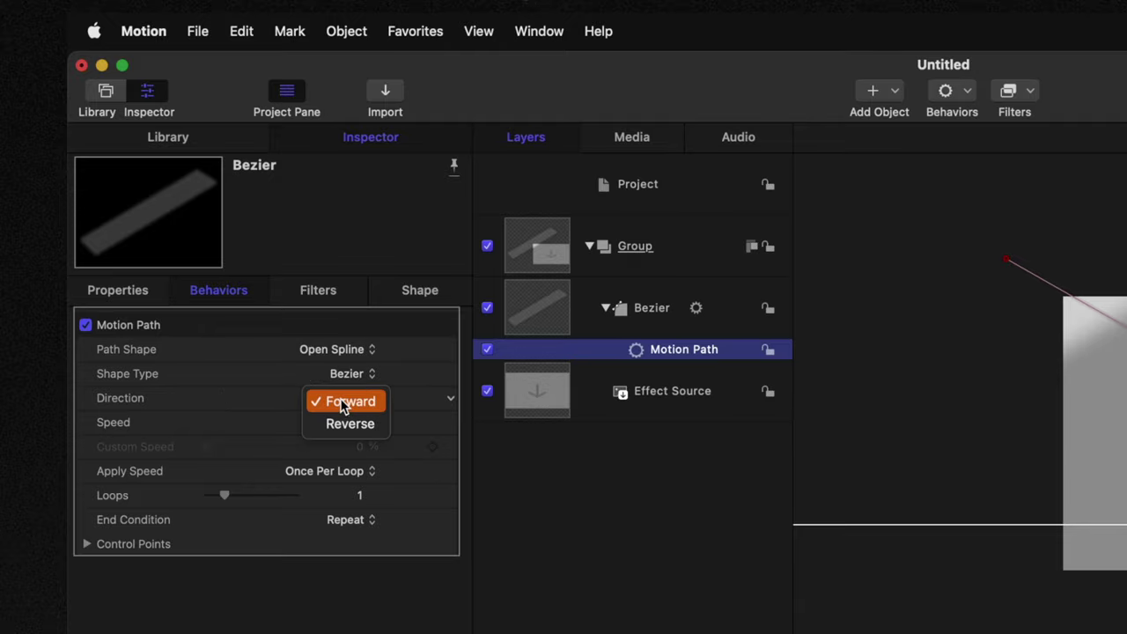
{"action": "left_click", "coordinate": [356, 435]}
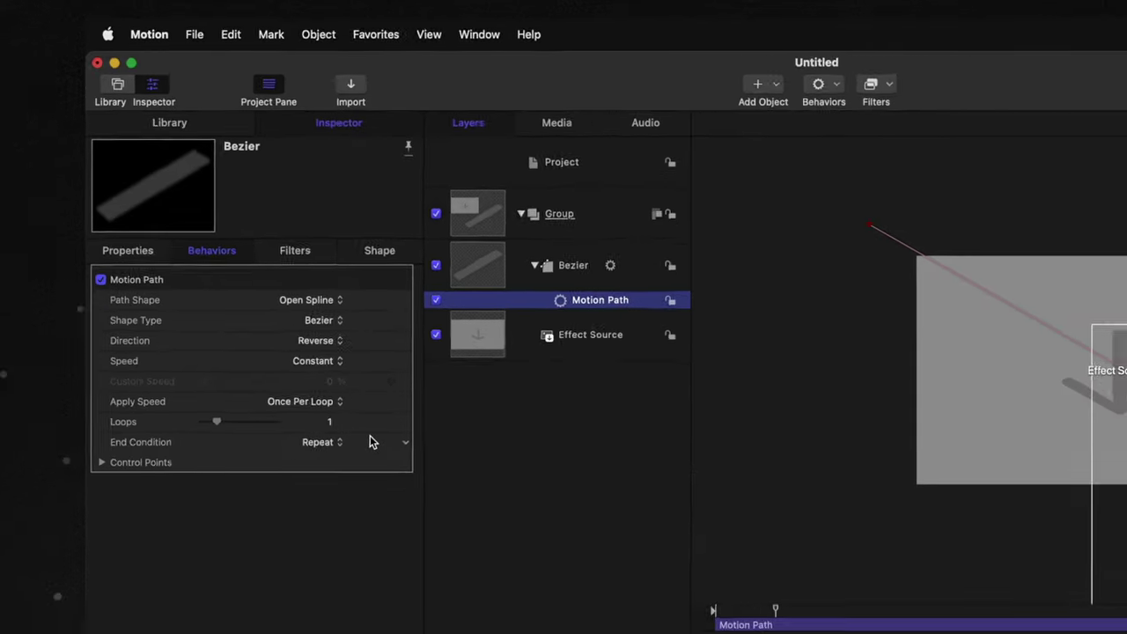
{"action": "left_click_drag", "start_coordinate": [509, 449], "coordinate": [312, 450]}
{"action": "left_click", "coordinate": [261, 226]}
{"action": "left_click", "coordinate": [257, 215]}
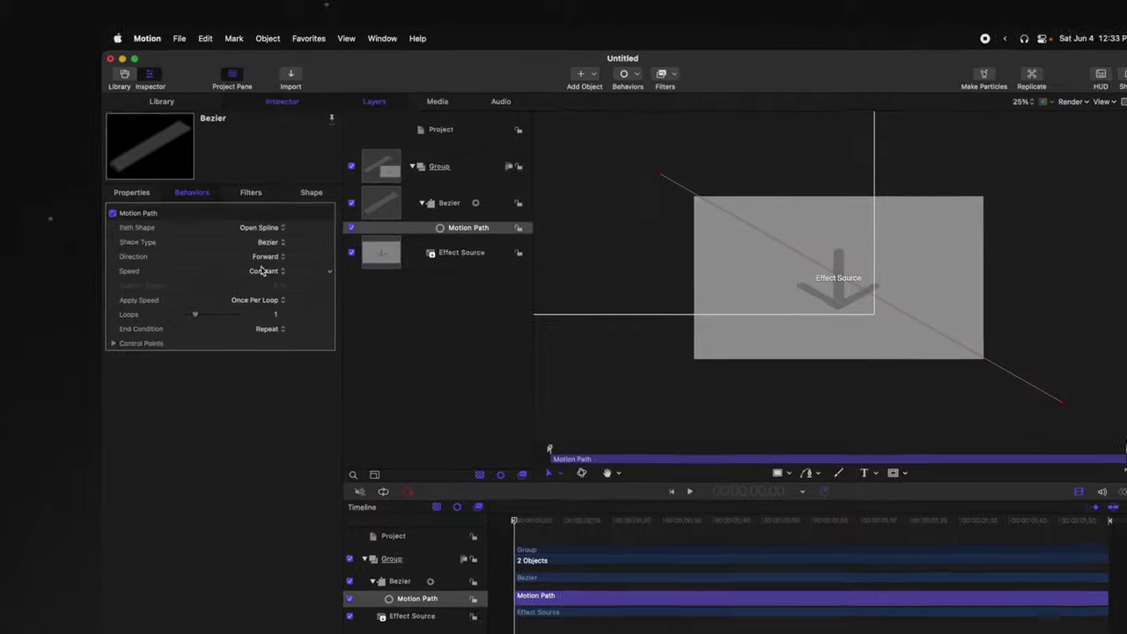
{"action": "left_click", "coordinate": [257, 239]}
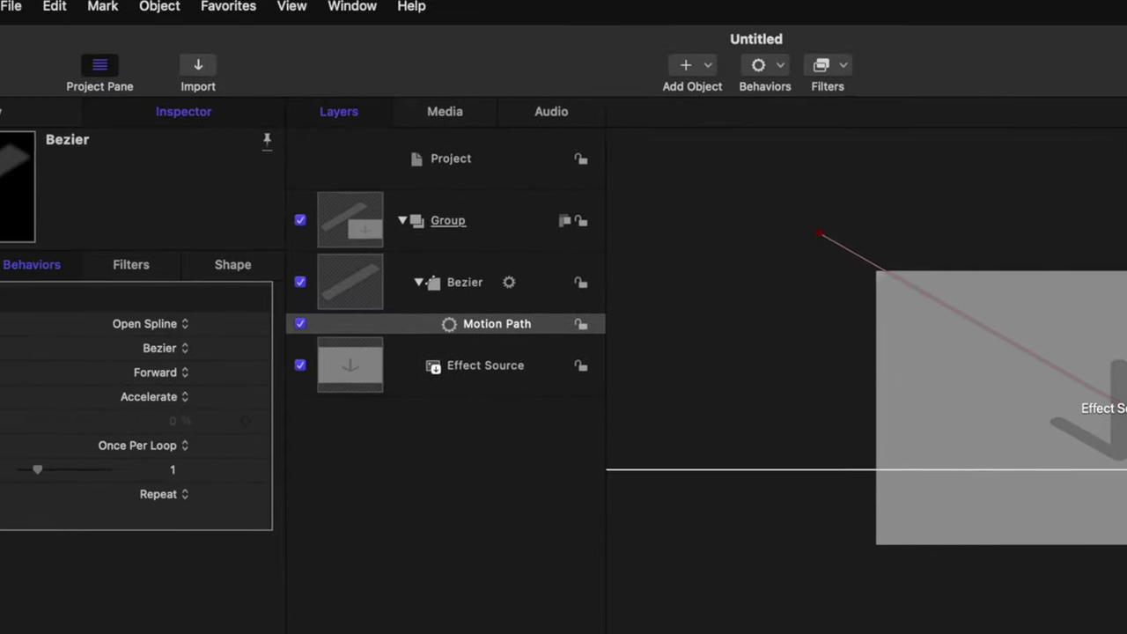
- Switch Motion Path speed to Custom, keyframing Custom Speed from 0% to 100% at one second
{"action": "left_click", "coordinate": [154, 396]}
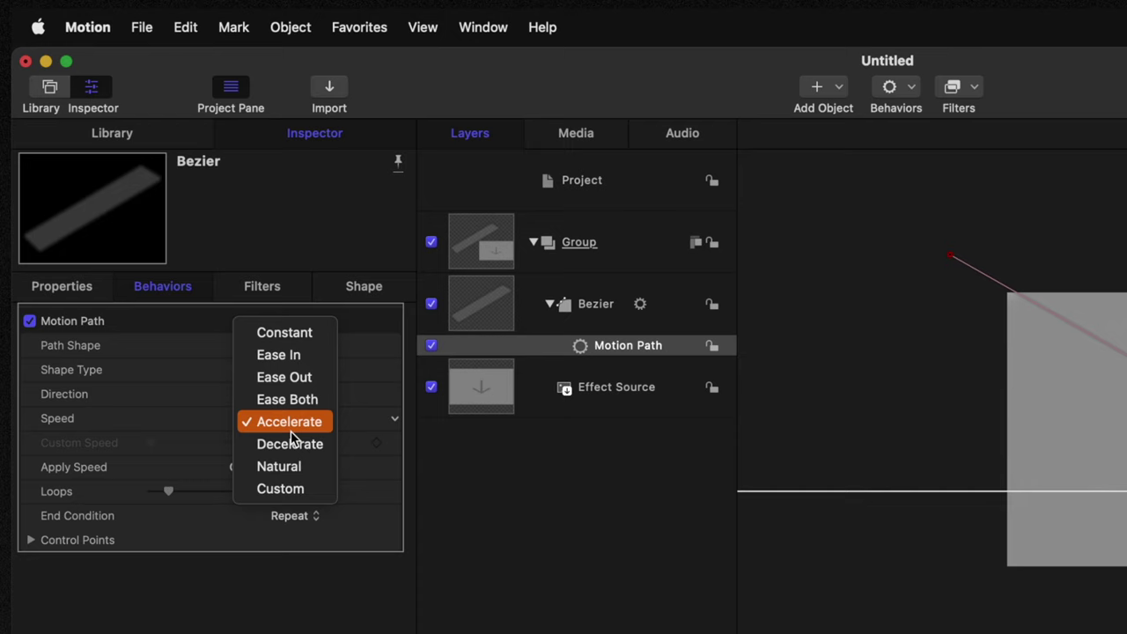
{"action": "left_click", "coordinate": [281, 488]}
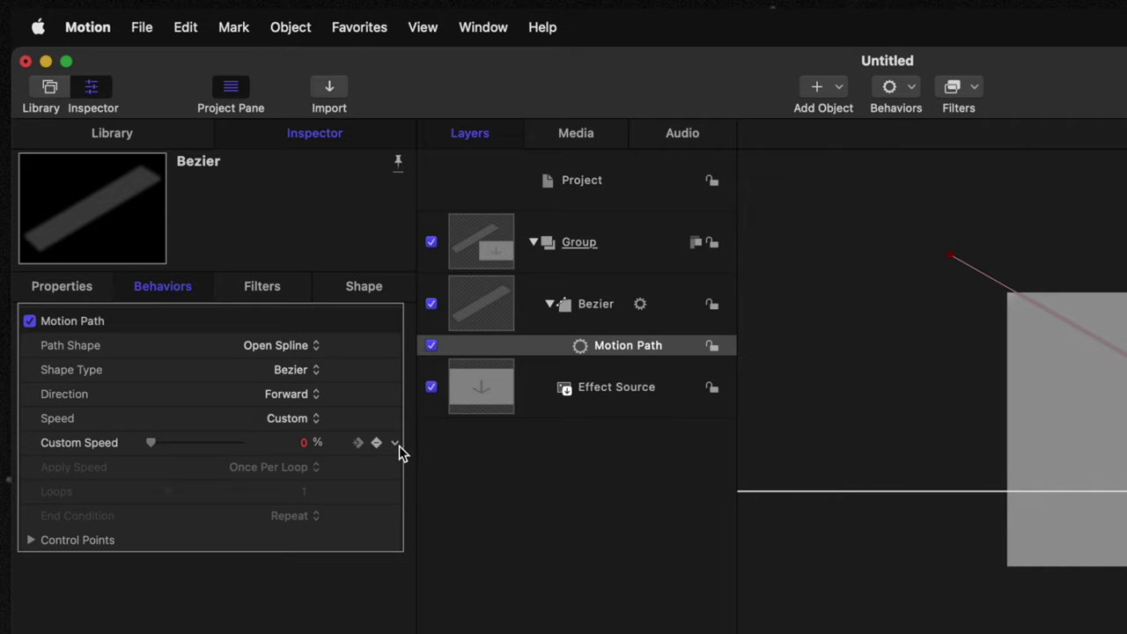
{"action": "left_click", "coordinate": [396, 444]}
{"action": "left_click", "coordinate": [410, 456]}
{"action": "left_click", "coordinate": [377, 442]}
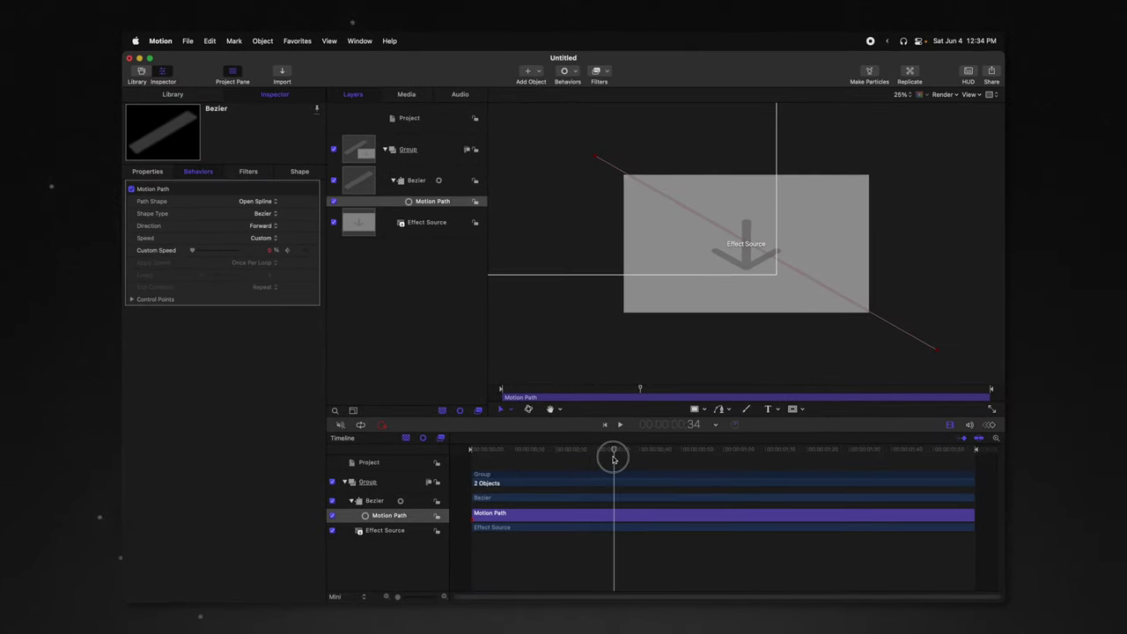
{"action": "left_click_drag", "start_coordinate": [613, 458], "coordinate": [724, 451]}
{"action": "left_click_drag", "start_coordinate": [192, 250], "coordinate": [236, 250]}
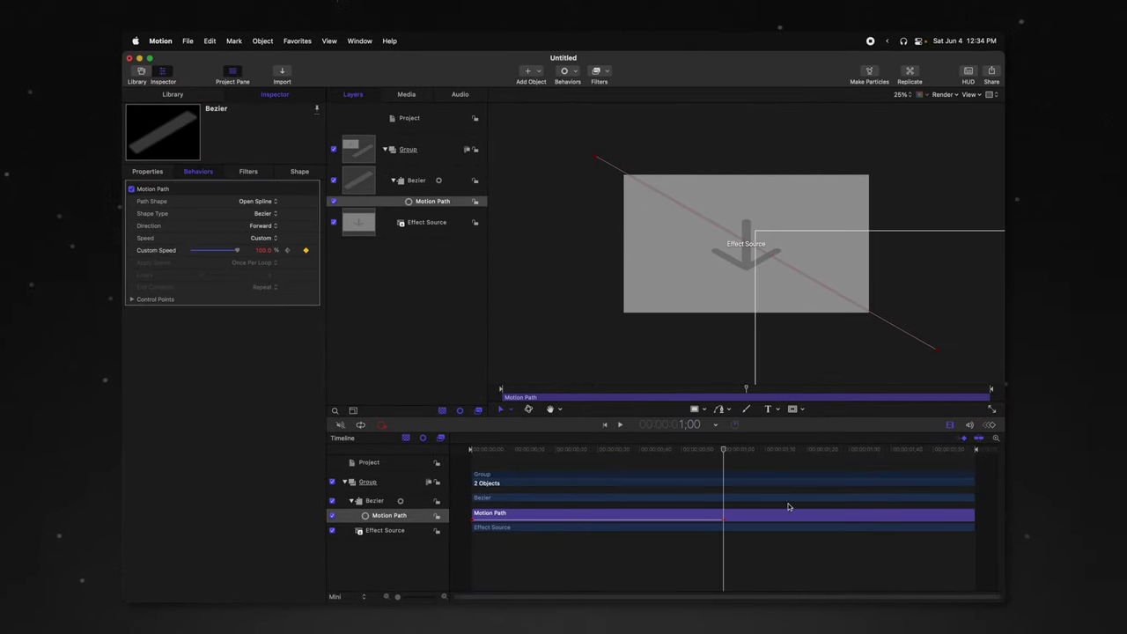
{"action": "left_click_drag", "start_coordinate": [581, 451], "coordinate": [467, 459]}
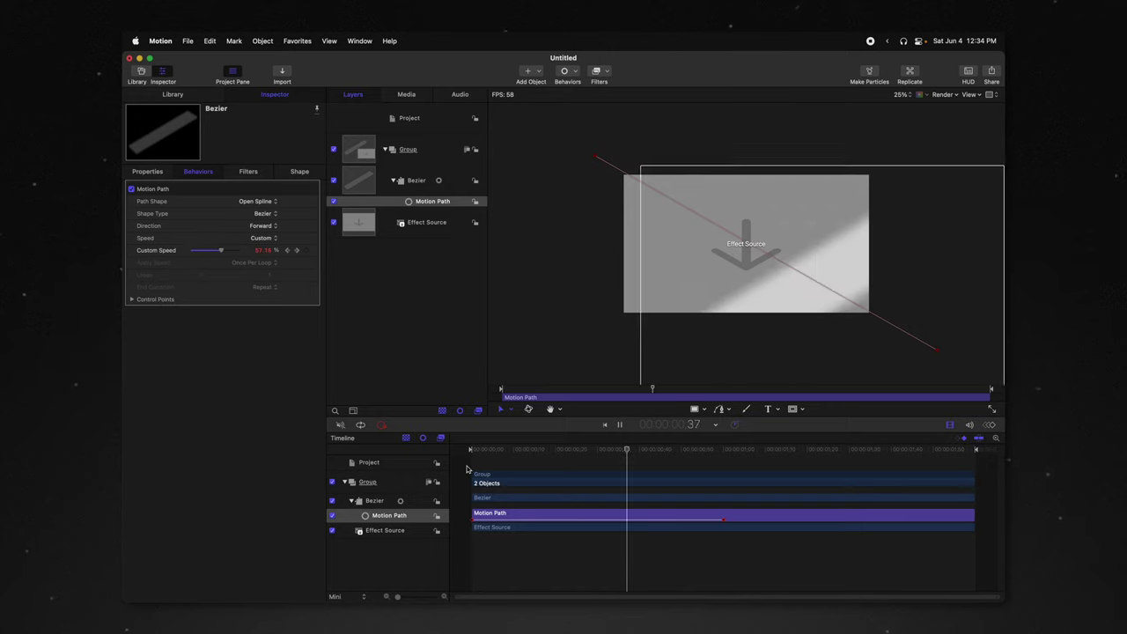
{"action": "key", "text": "space"}
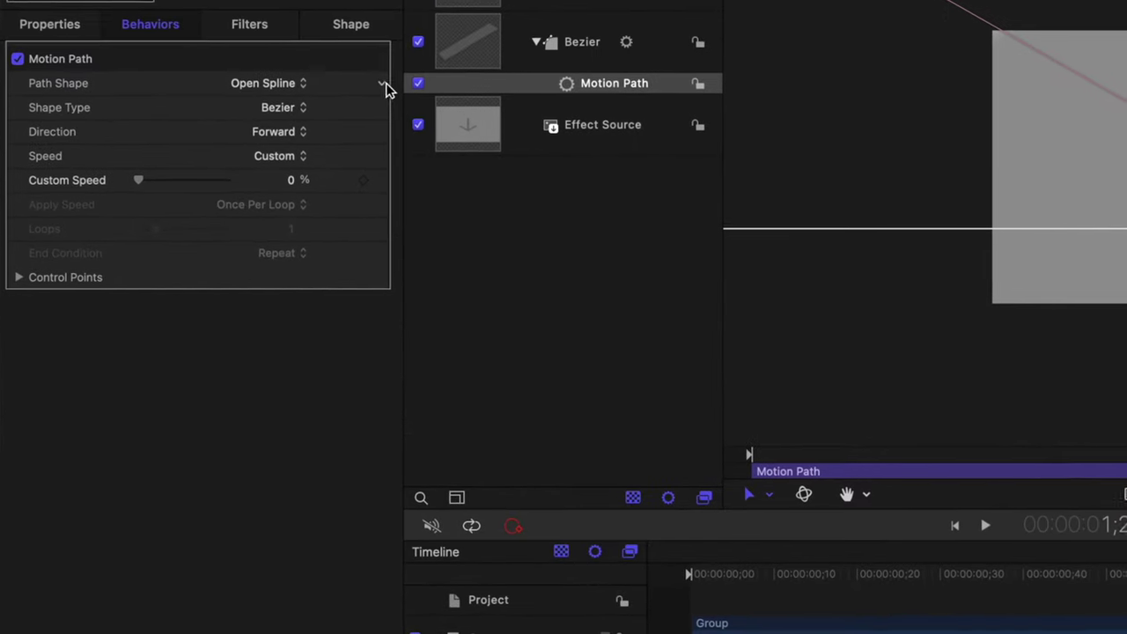
- Publish the Path Shape, Shape Type, Direction, Speed and Apply Speed parameters
{"action": "left_click", "coordinate": [335, 181]}
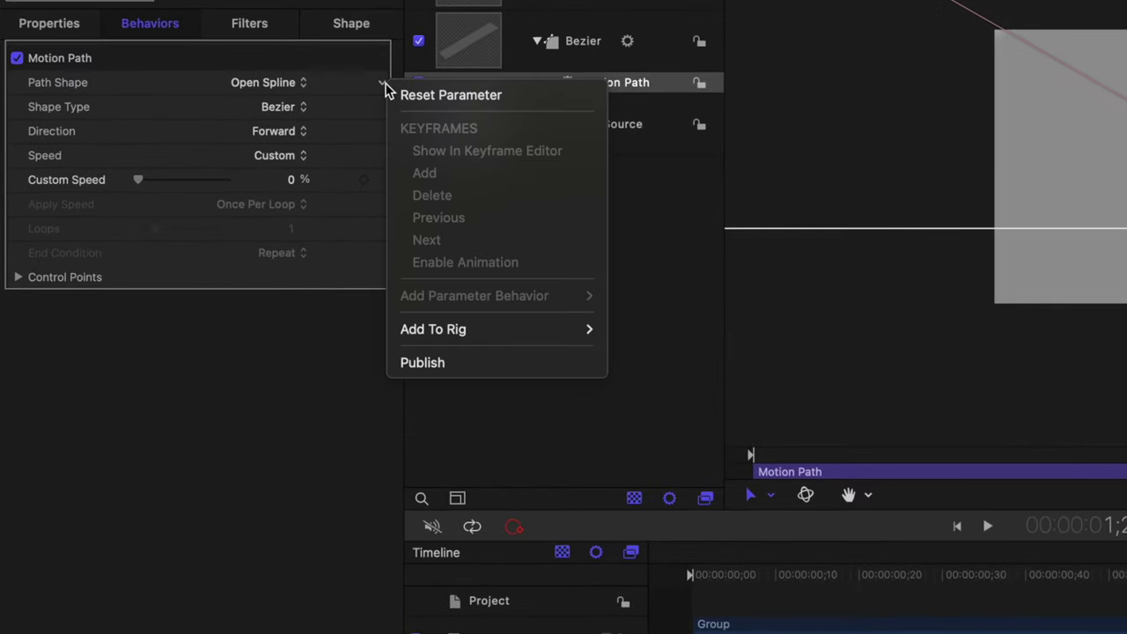
{"action": "left_click", "coordinate": [445, 362]}
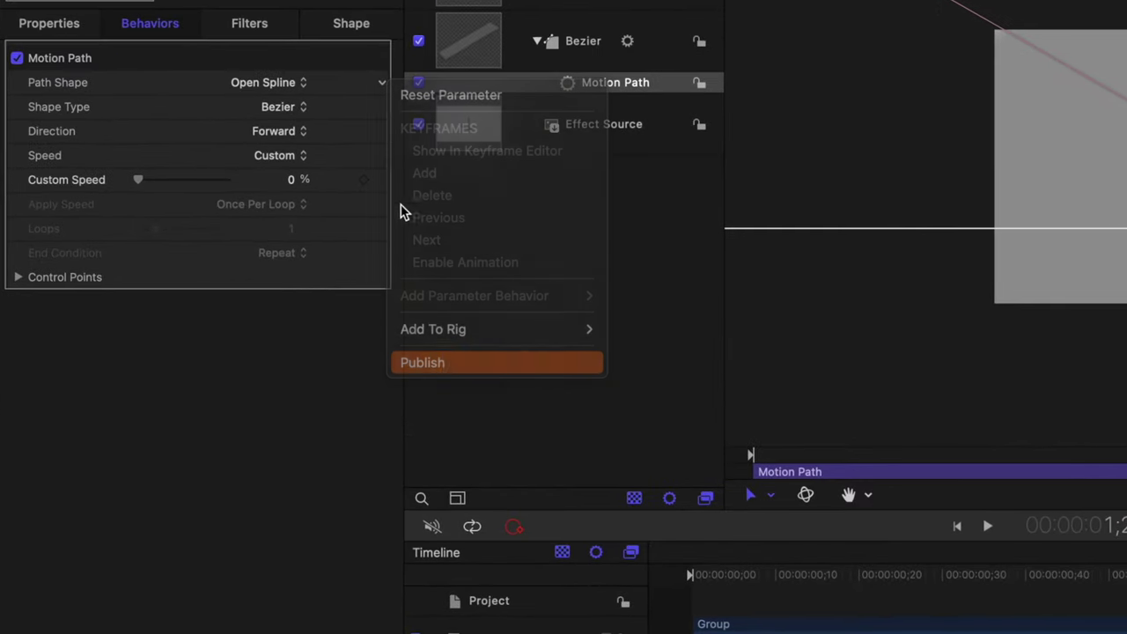
{"action": "left_click", "coordinate": [380, 107]}
{"action": "left_click", "coordinate": [414, 385]}
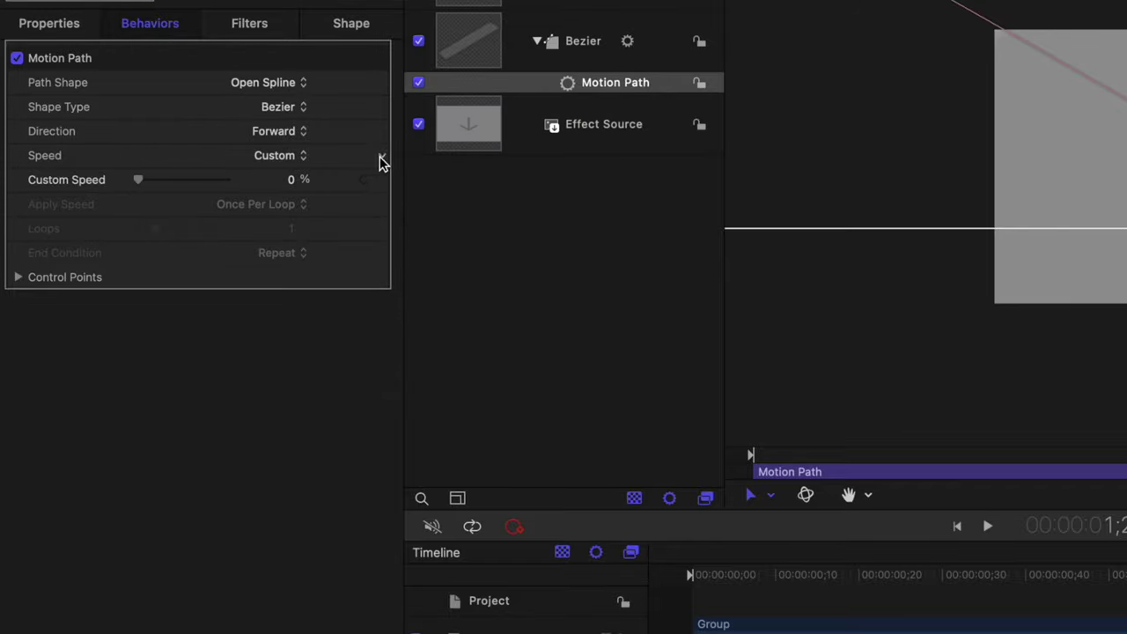
{"action": "left_click", "coordinate": [382, 133]}
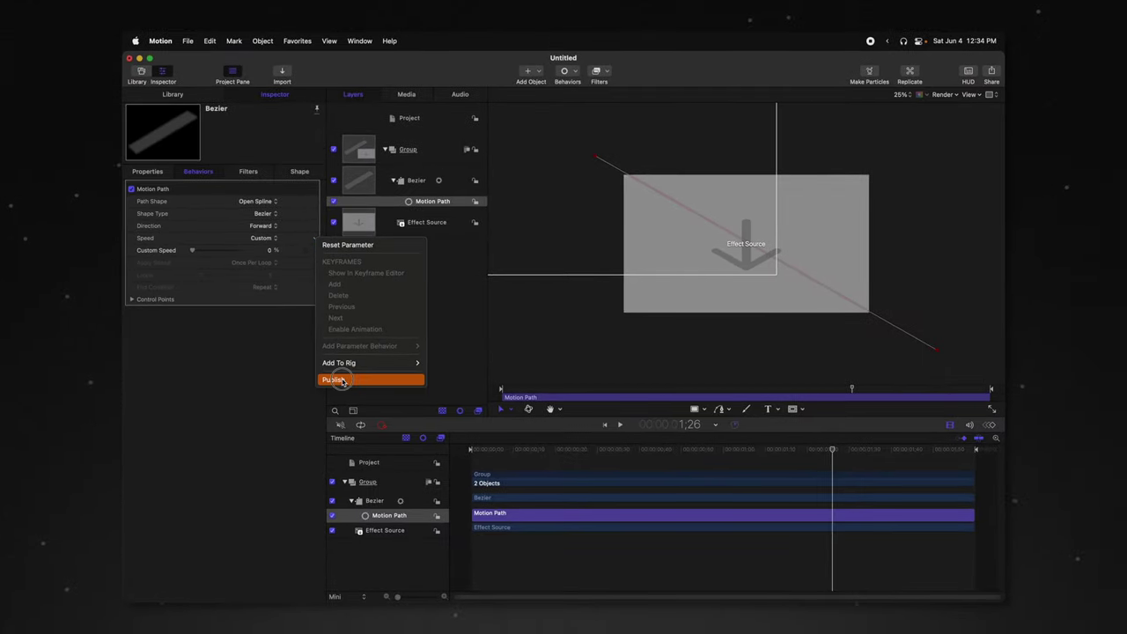
{"action": "left_click", "coordinate": [341, 379]}
{"action": "left_click", "coordinate": [314, 238]}
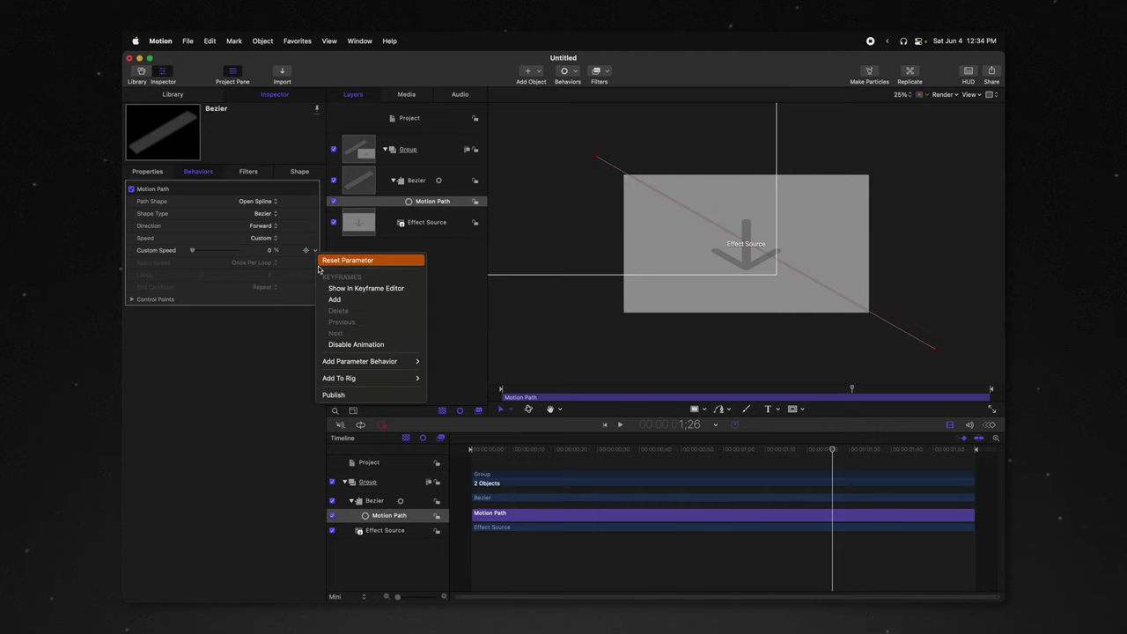
{"action": "left_click", "coordinate": [339, 393]}
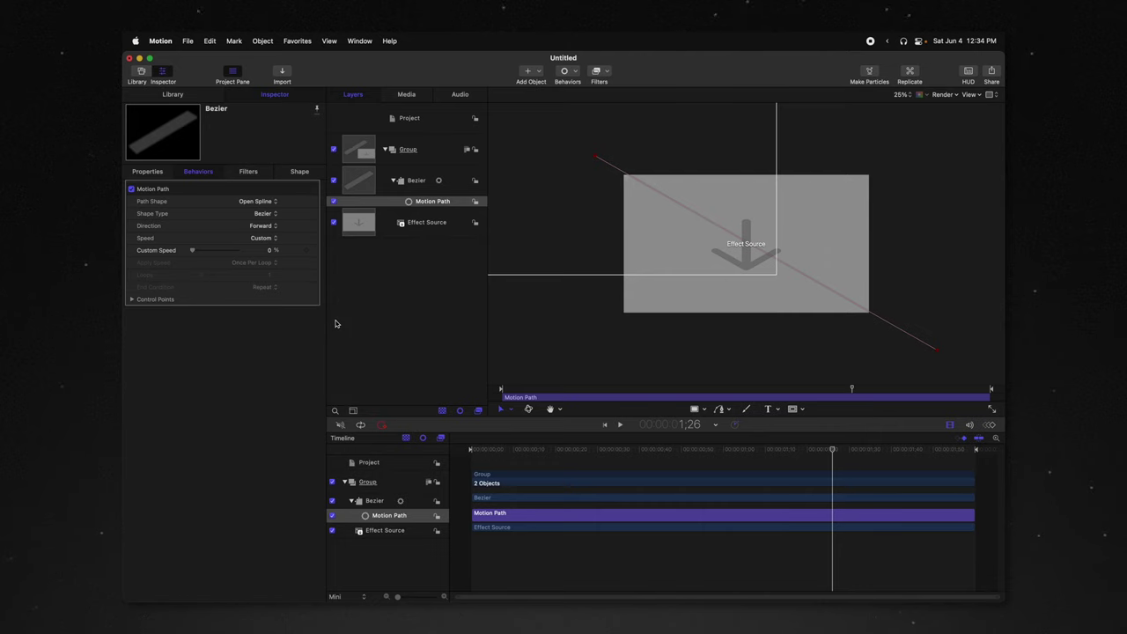
{"action": "left_click", "coordinate": [316, 263]}
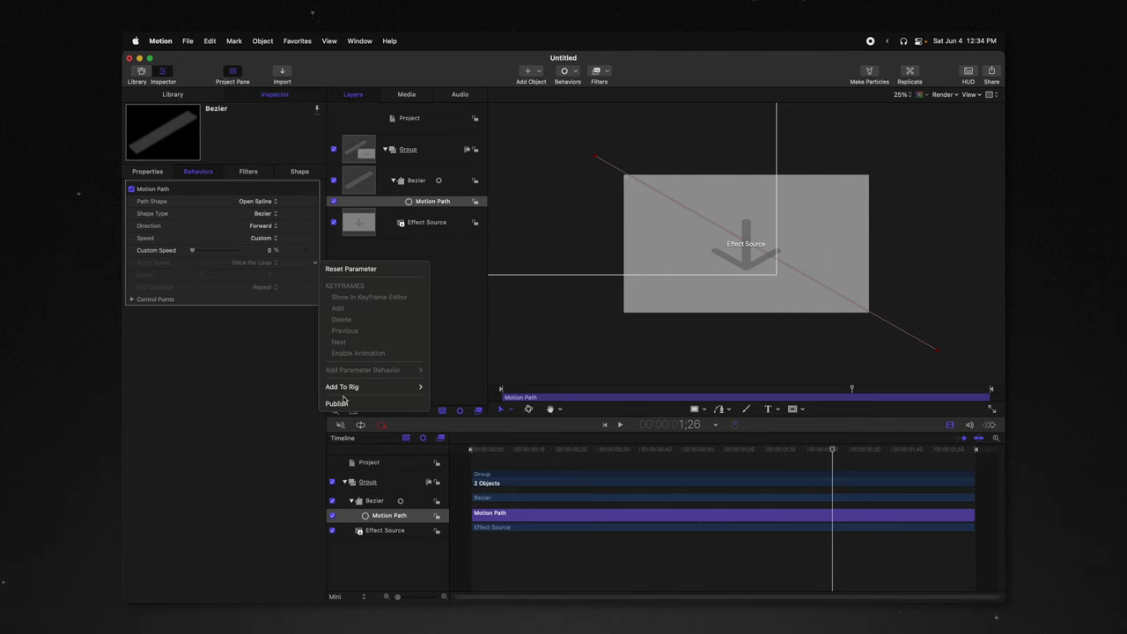
{"action": "left_click", "coordinate": [339, 403]}
- Add an Image Mask to the Bezier shine and make the Effect Source layer visible again
{"action": "left_click", "coordinate": [314, 275]}
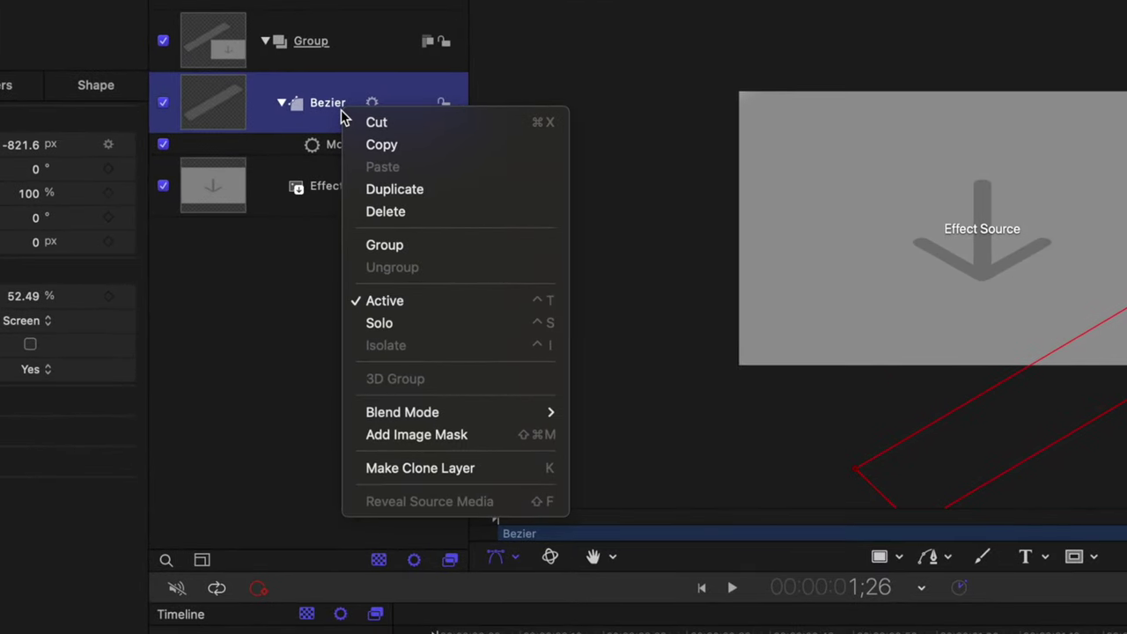
{"action": "left_click", "coordinate": [449, 433]}
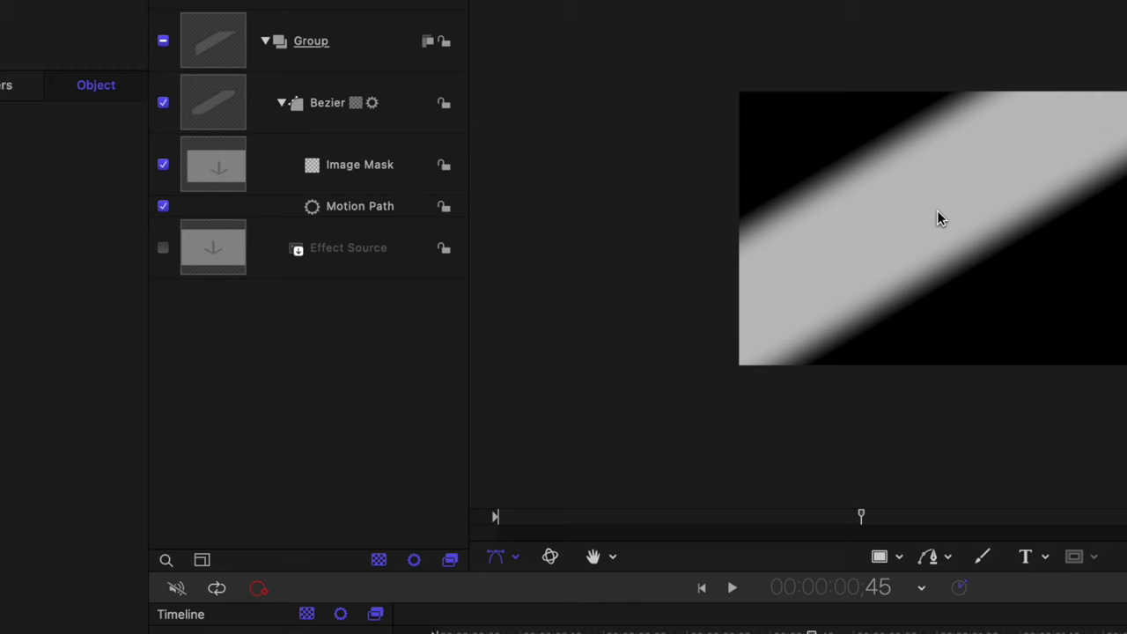
{"action": "left_click", "coordinate": [356, 236]}
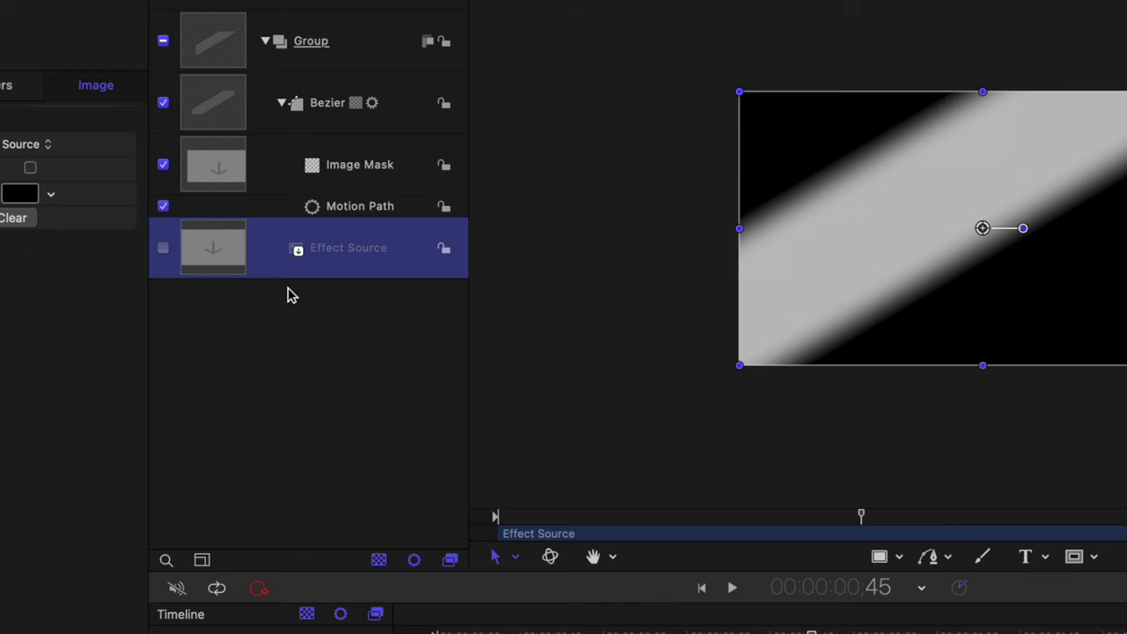
{"action": "left_click", "coordinate": [163, 251]}
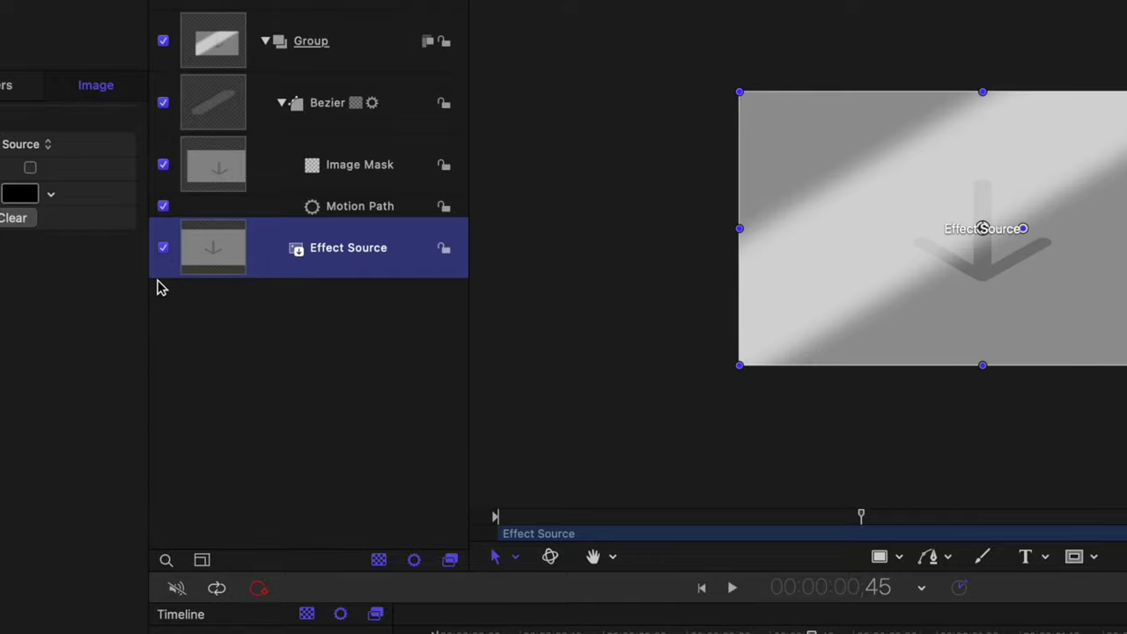
- Publish the template as 'Shine Effect' in the Tutorial category
{"action": "key", "text": "super+s"}
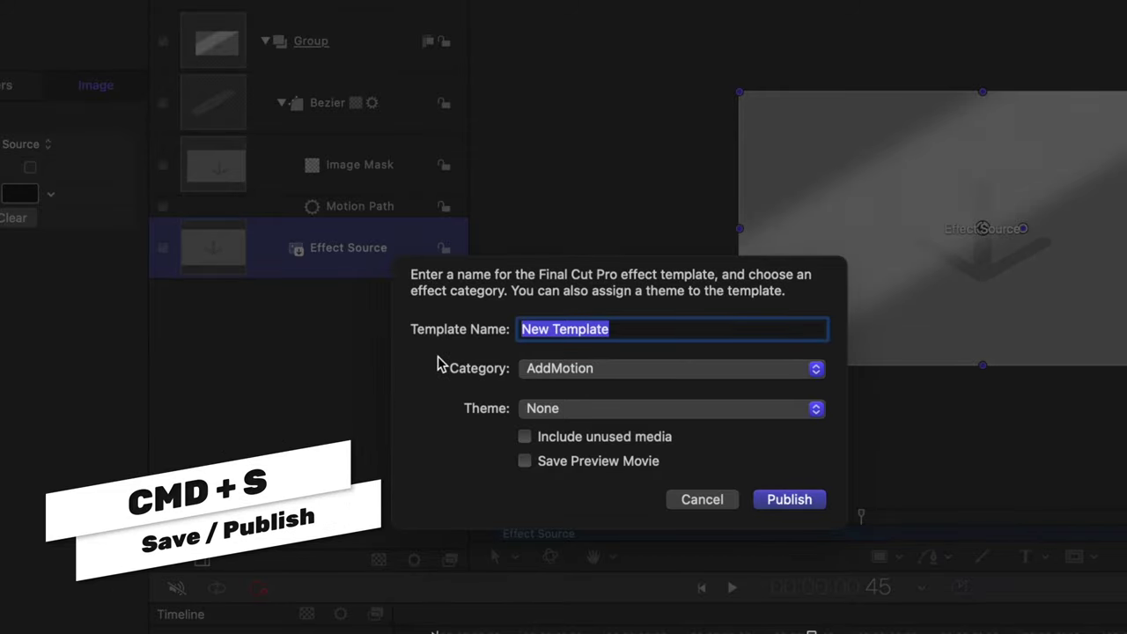
{"action": "type", "text": "Shine Effect"}
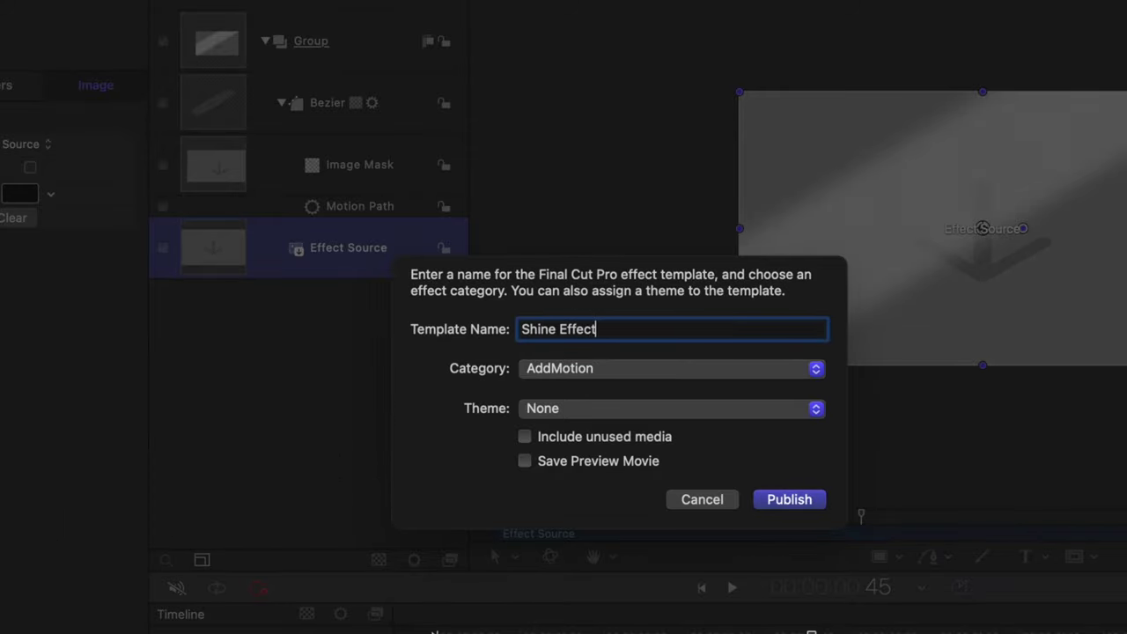
{"action": "left_click", "coordinate": [671, 368]}
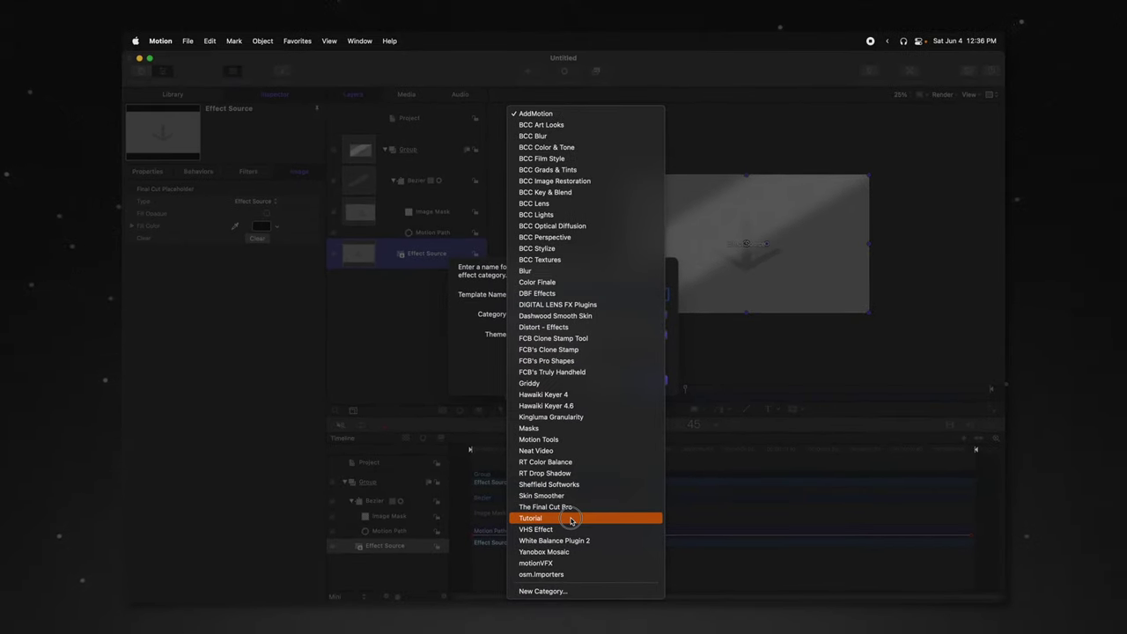
{"action": "left_click", "coordinate": [571, 520]}
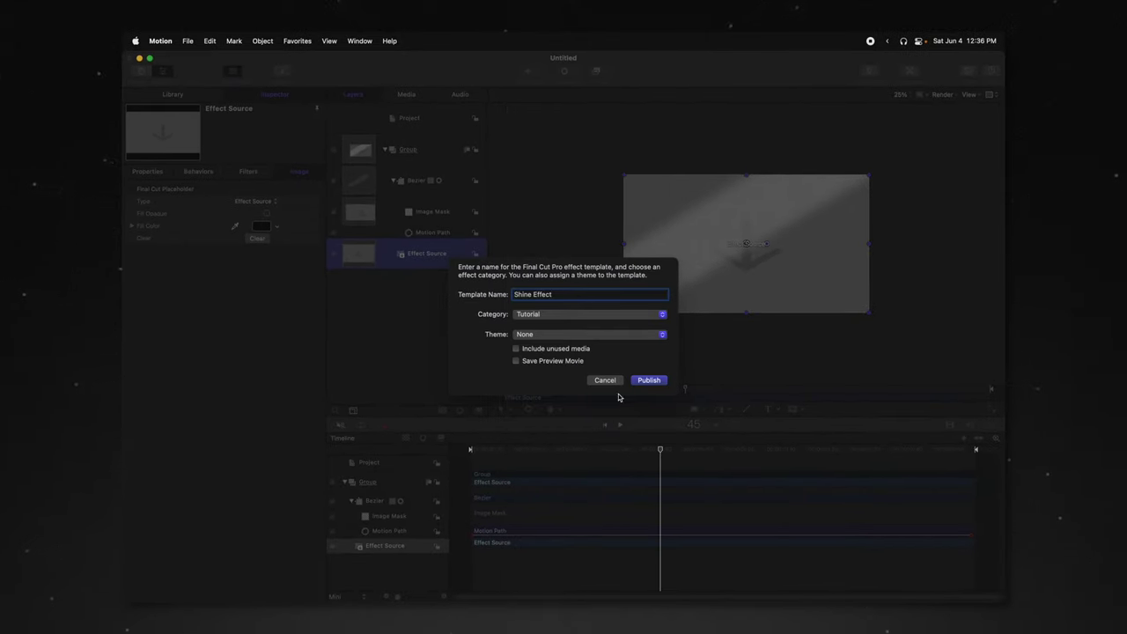
{"action": "left_click", "coordinate": [647, 381]}
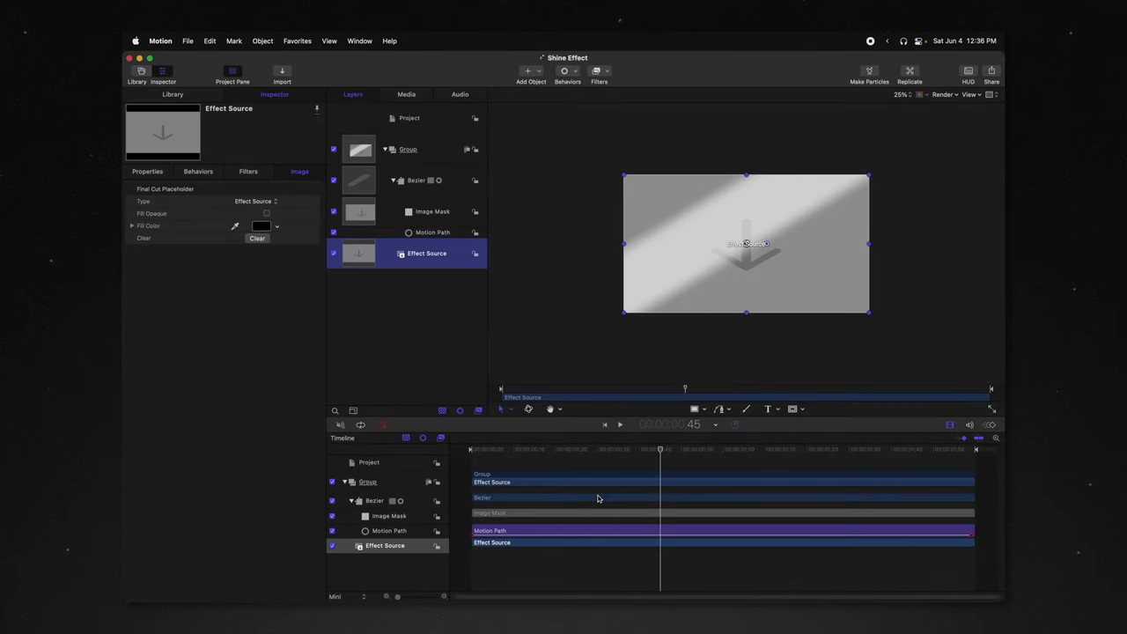
- In Final Cut Pro, drag Shine Effect from the Tutorial effects onto the Cartoon PNG clip
{"action": "key", "text": "super+q"}
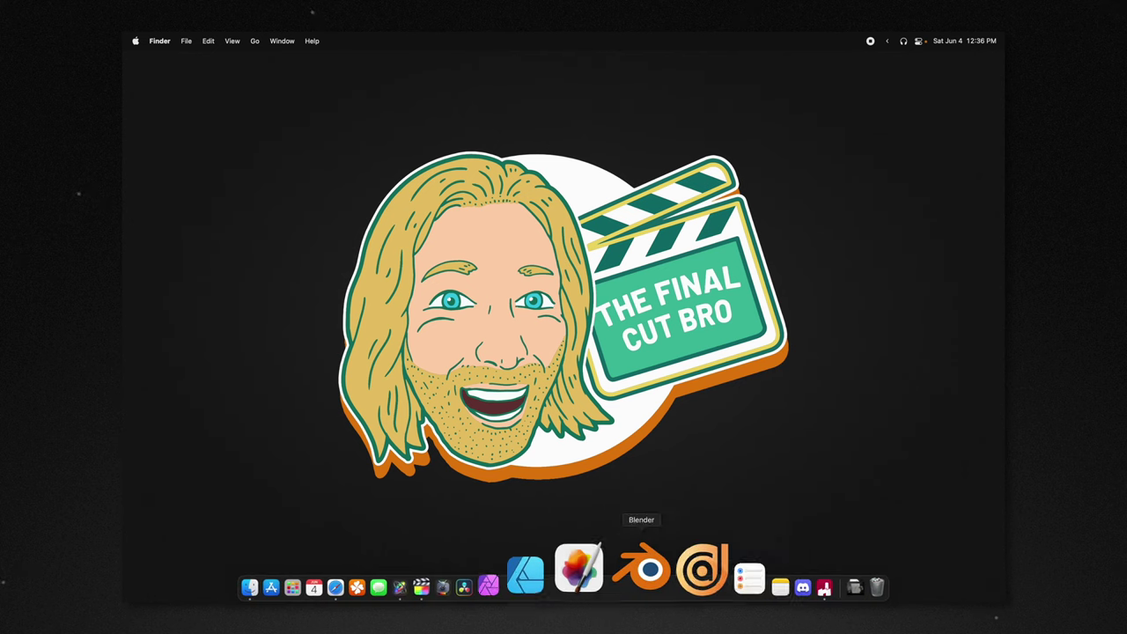
{"action": "left_click", "coordinate": [465, 531]}
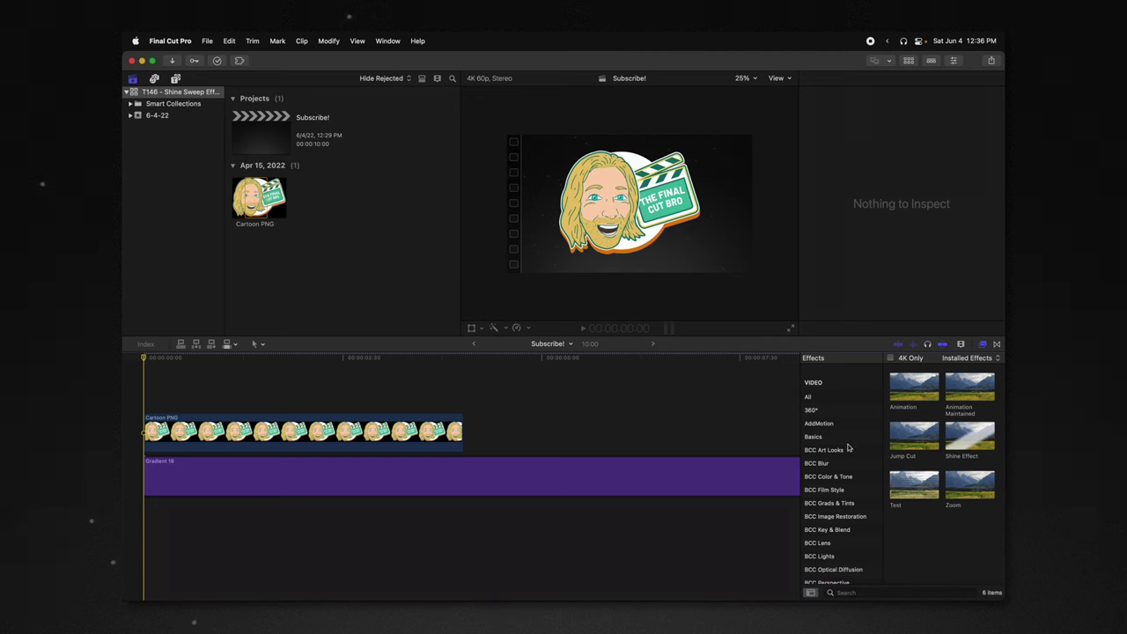
{"action": "scroll", "coordinate": [846, 530], "scroll_direction": "down", "scroll_amount": 5}
{"action": "left_click", "coordinate": [814, 558]}
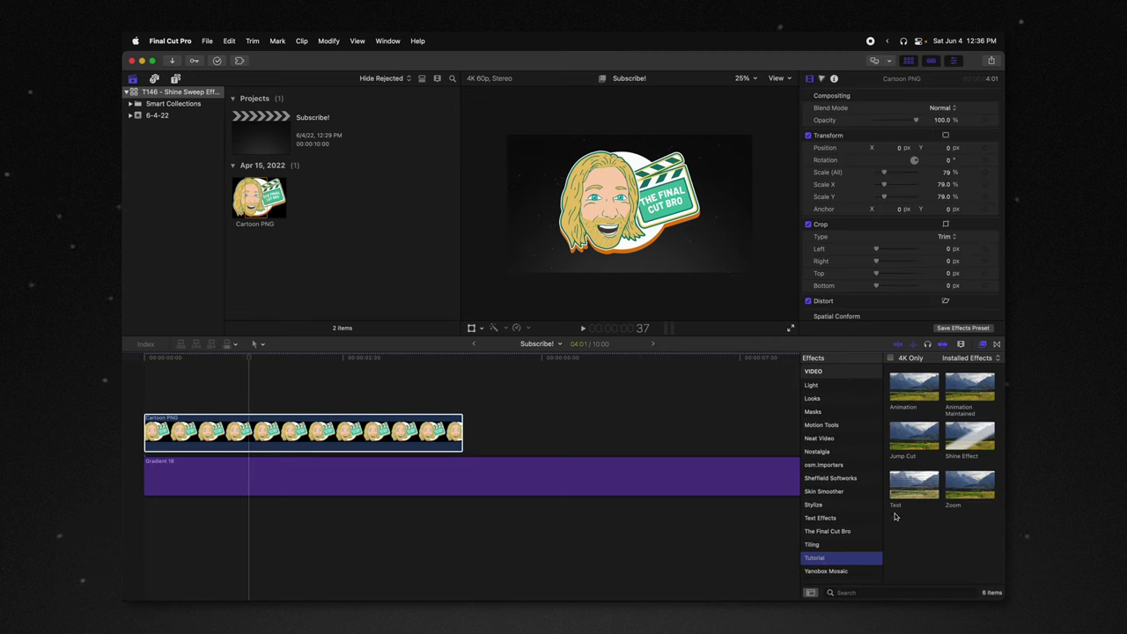
{"action": "left_click_drag", "start_coordinate": [966, 445], "coordinate": [262, 433]}
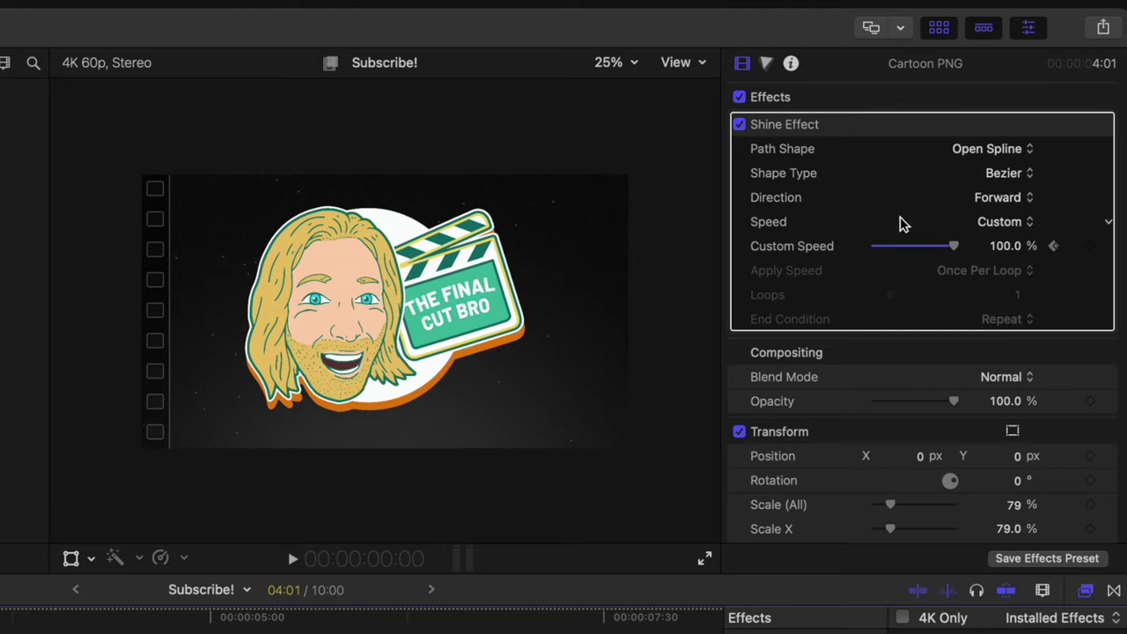
- Reset the Shine Effect's Custom Speed, raise it to 100 %, and set Speed to Accelerate
{"action": "left_click", "coordinate": [1109, 248]}
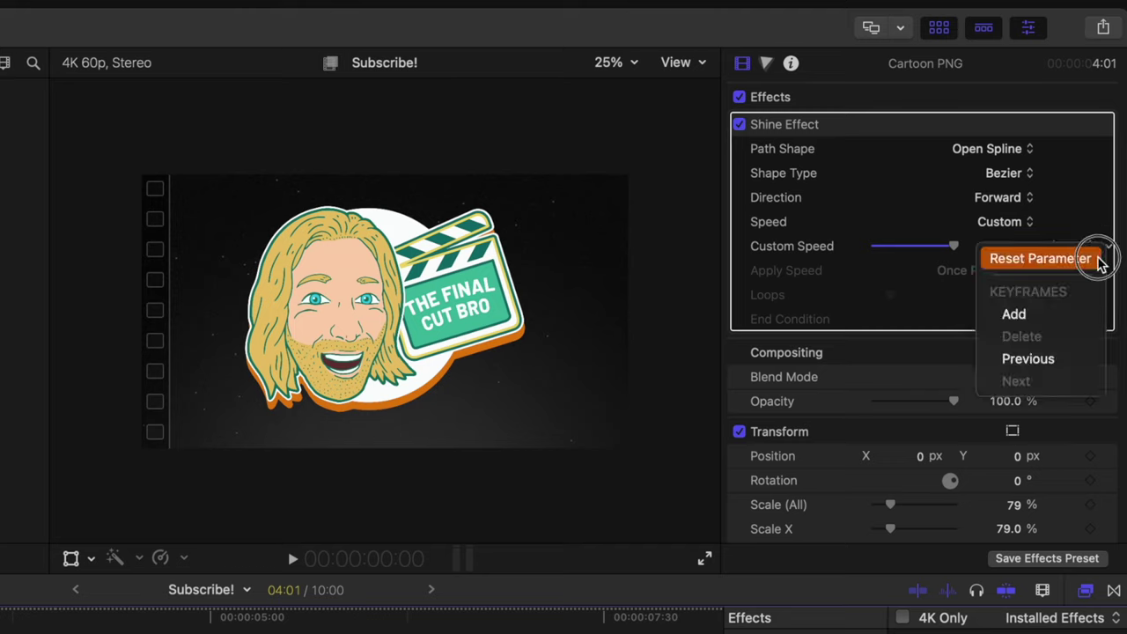
{"action": "left_click", "coordinate": [1039, 258]}
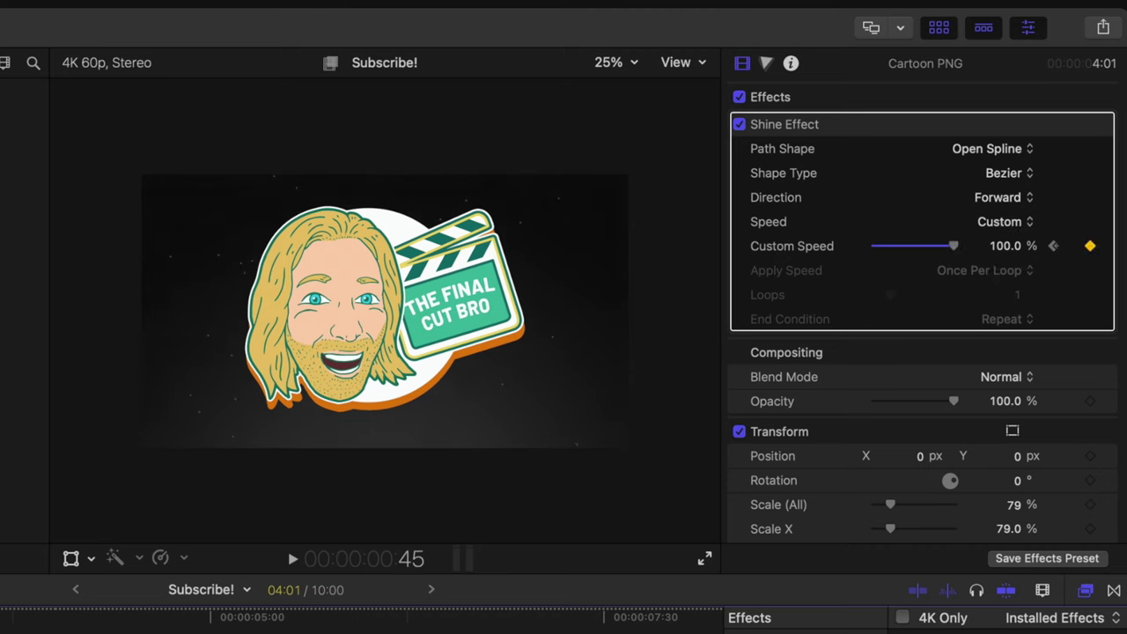
{"action": "left_click_drag", "start_coordinate": [883, 246], "coordinate": [949, 245]}
{"action": "left_click", "coordinate": [1004, 222]}
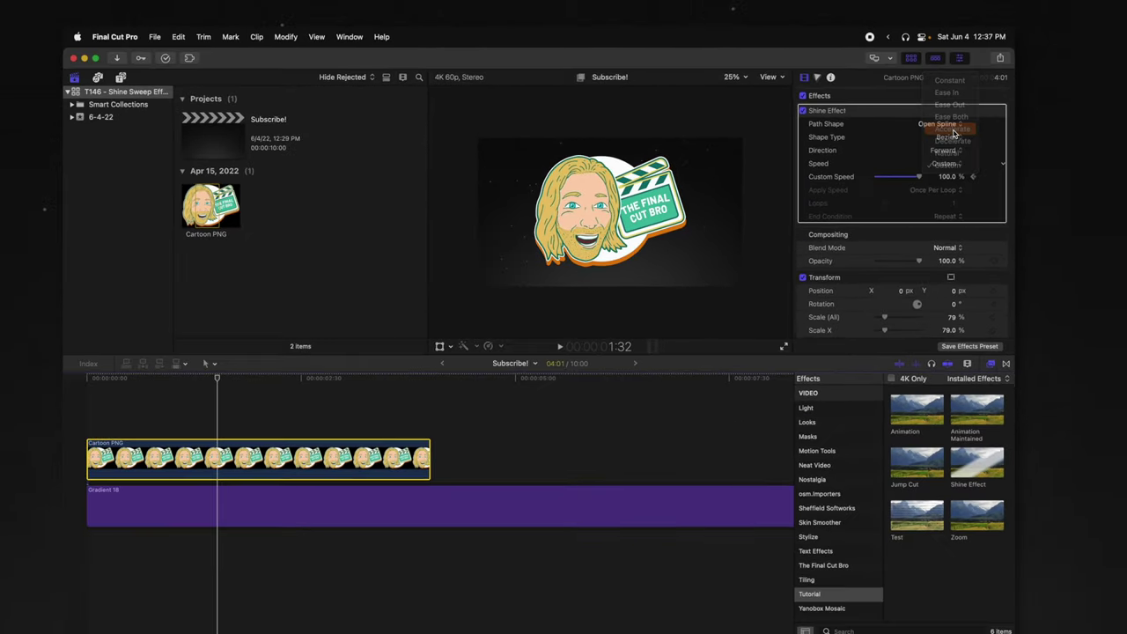
{"action": "left_click", "coordinate": [979, 142]}
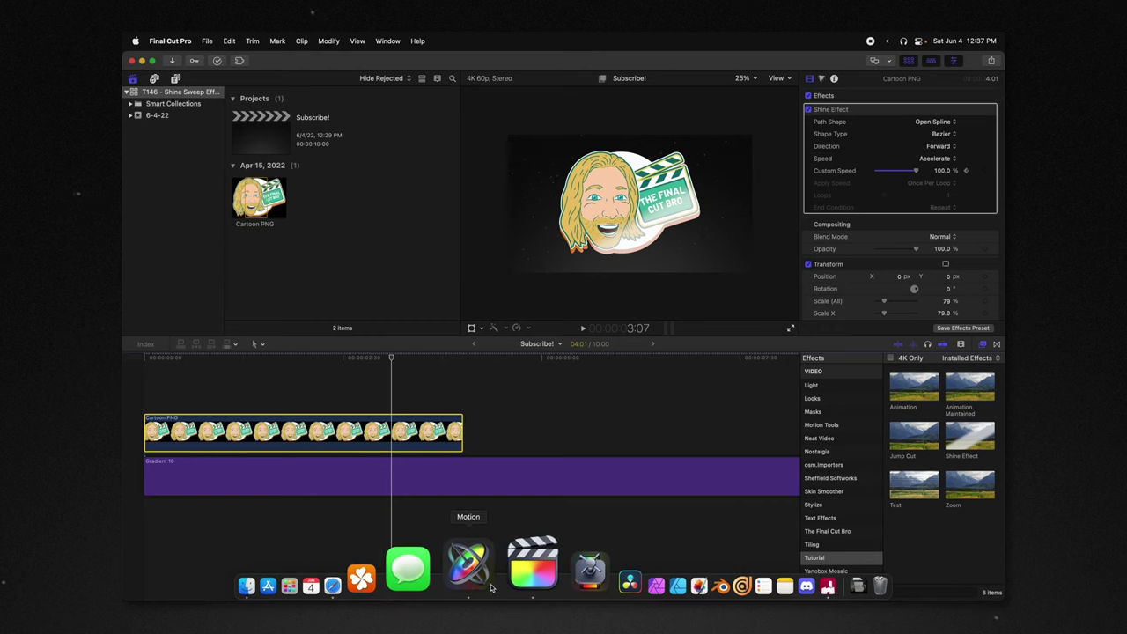
- Back in Motion, add a marker at the end of the Shine Effect timeline
{"action": "left_click", "coordinate": [487, 583]}
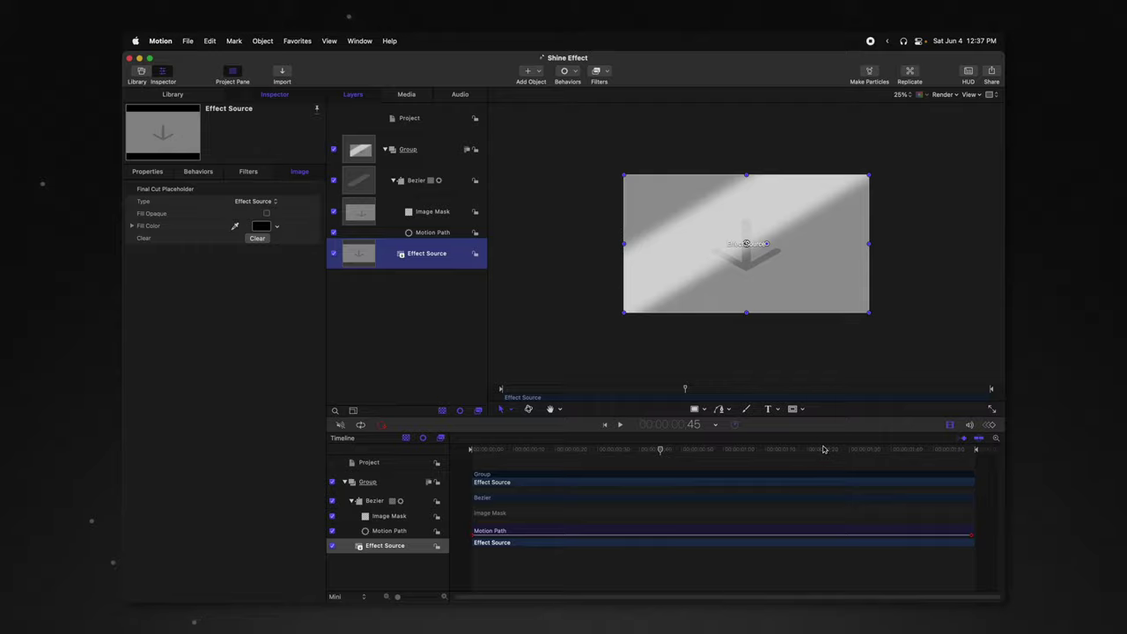
{"action": "left_click_drag", "start_coordinate": [823, 449], "coordinate": [1000, 448]}
{"action": "key", "text": "shift+m"}
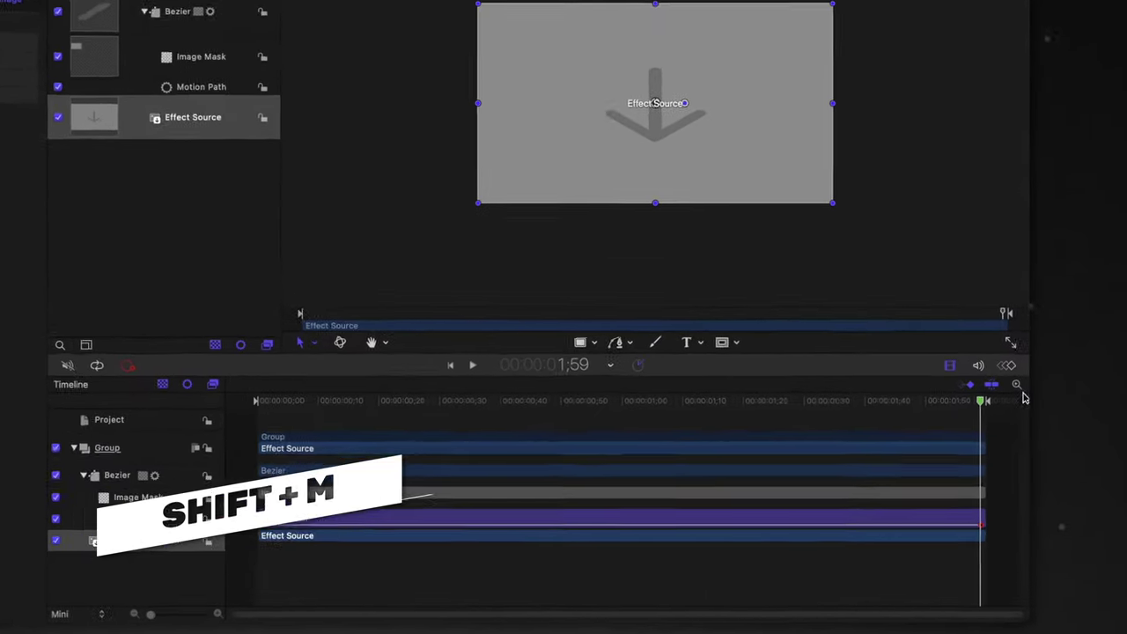
{"action": "key", "text": "Left"}
{"action": "key", "text": "Left"}
{"action": "key", "text": "Left"}
{"action": "key", "text": "Left"}
{"action": "key", "text": "Left"}
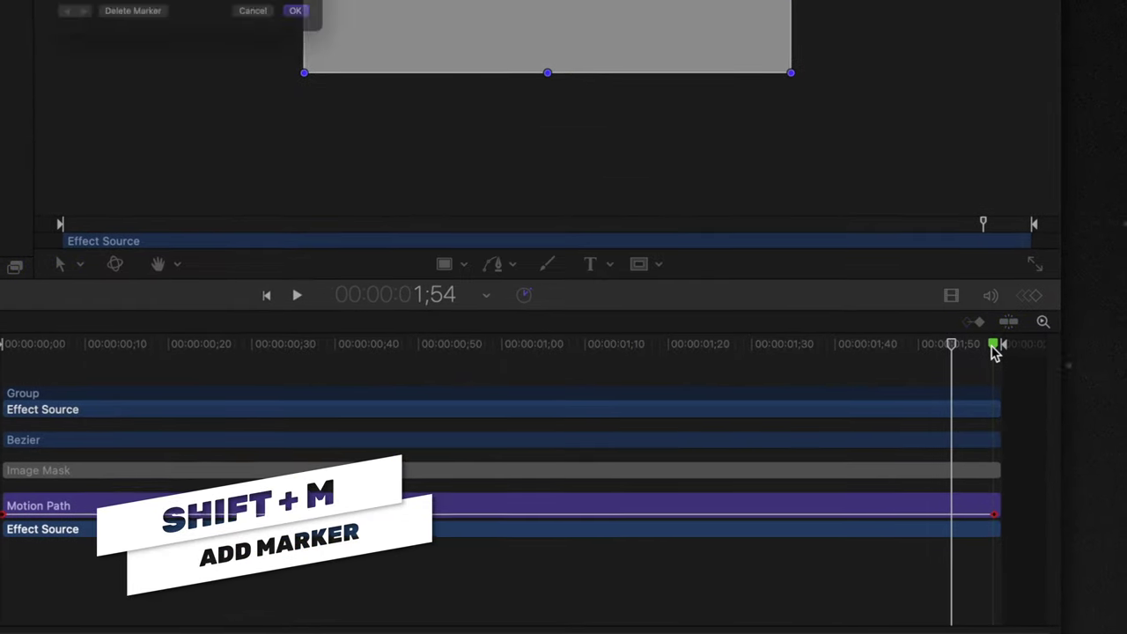
- Set the 00:00:01;59 marker's type to Build In - Mandatory
{"action": "double_click", "coordinate": [991, 343]}
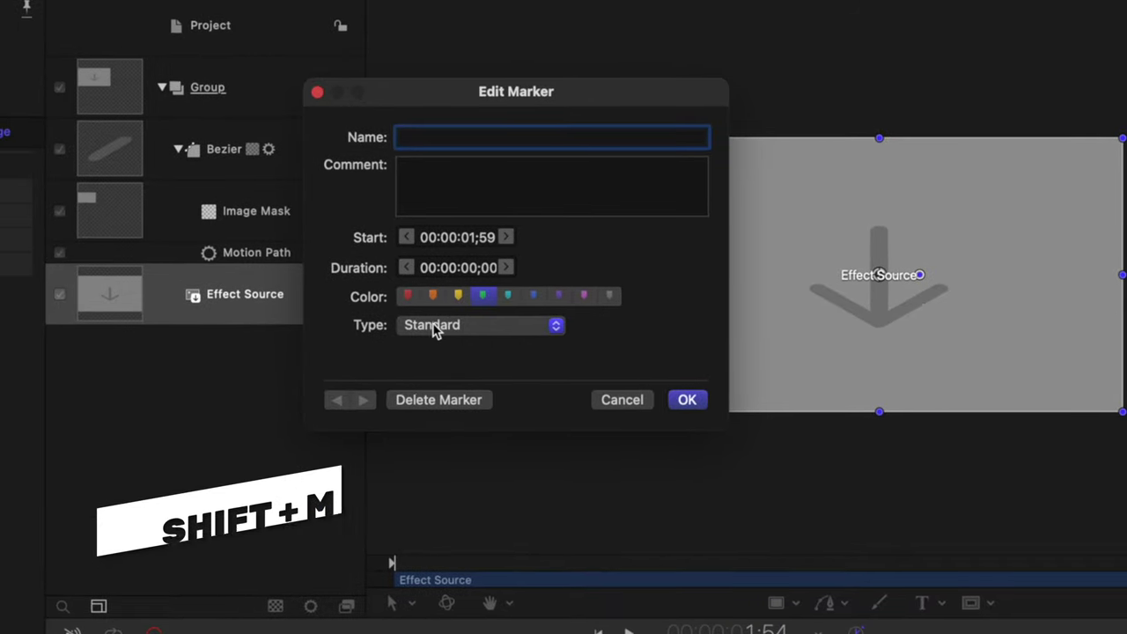
{"action": "left_click", "coordinate": [432, 325]}
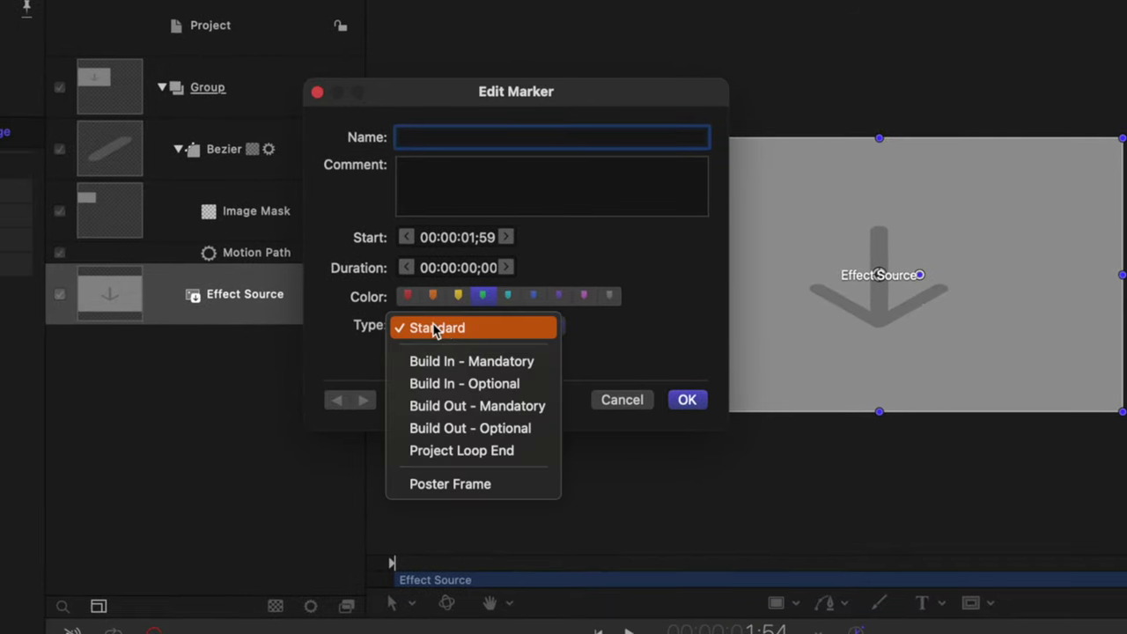
{"action": "left_click", "coordinate": [488, 370]}
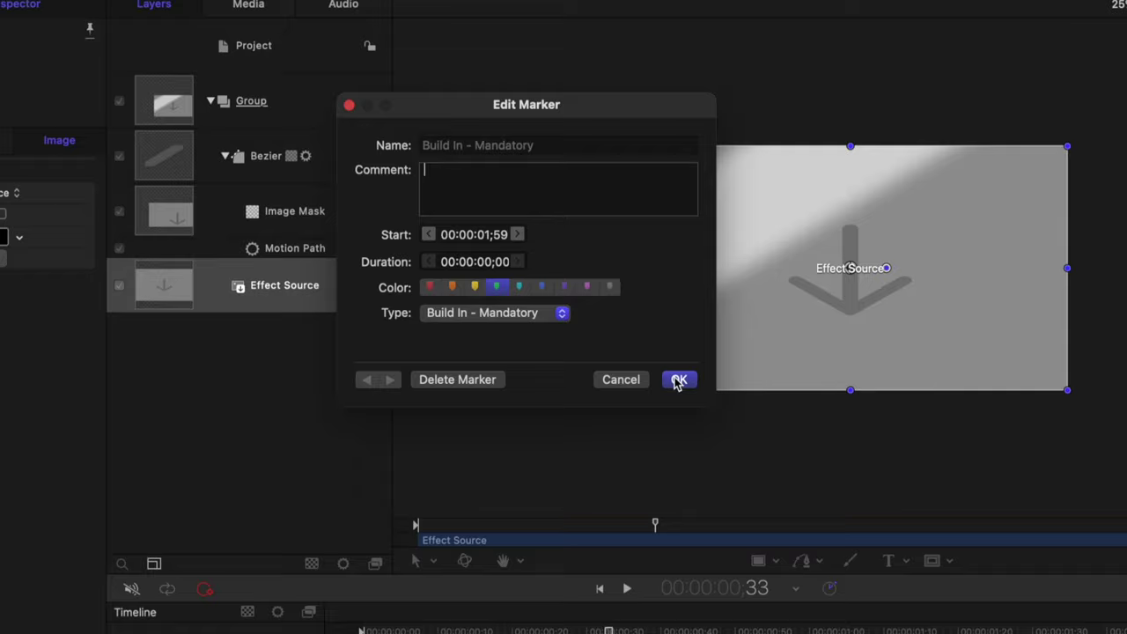
{"action": "left_click", "coordinate": [687, 400]}
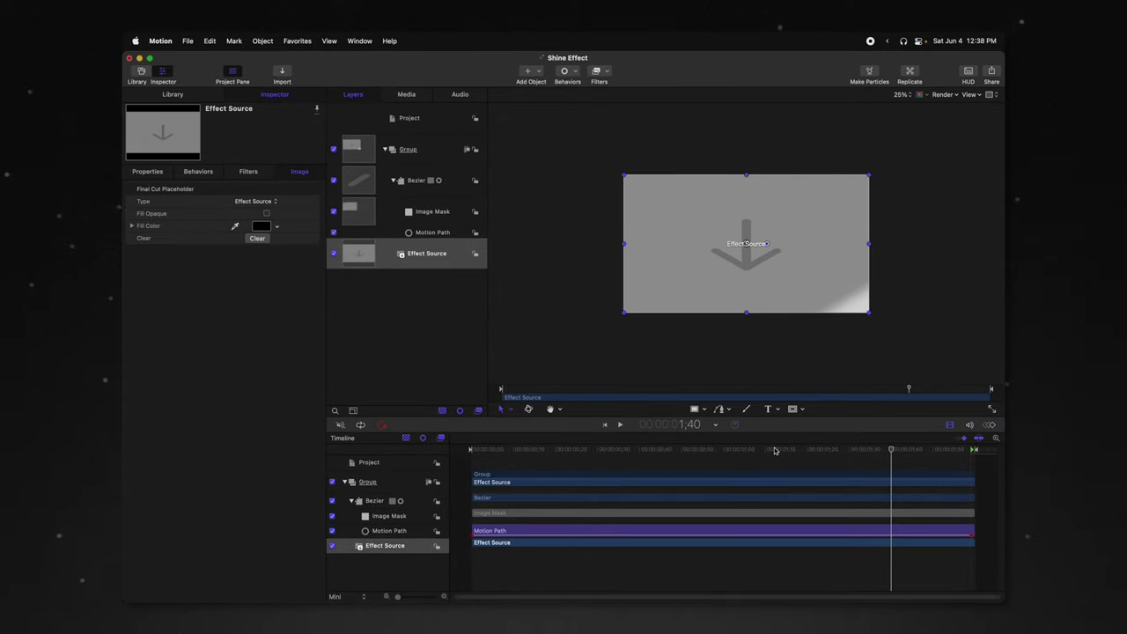
{"action": "left_click_drag", "start_coordinate": [578, 450], "coordinate": [579, 486]}
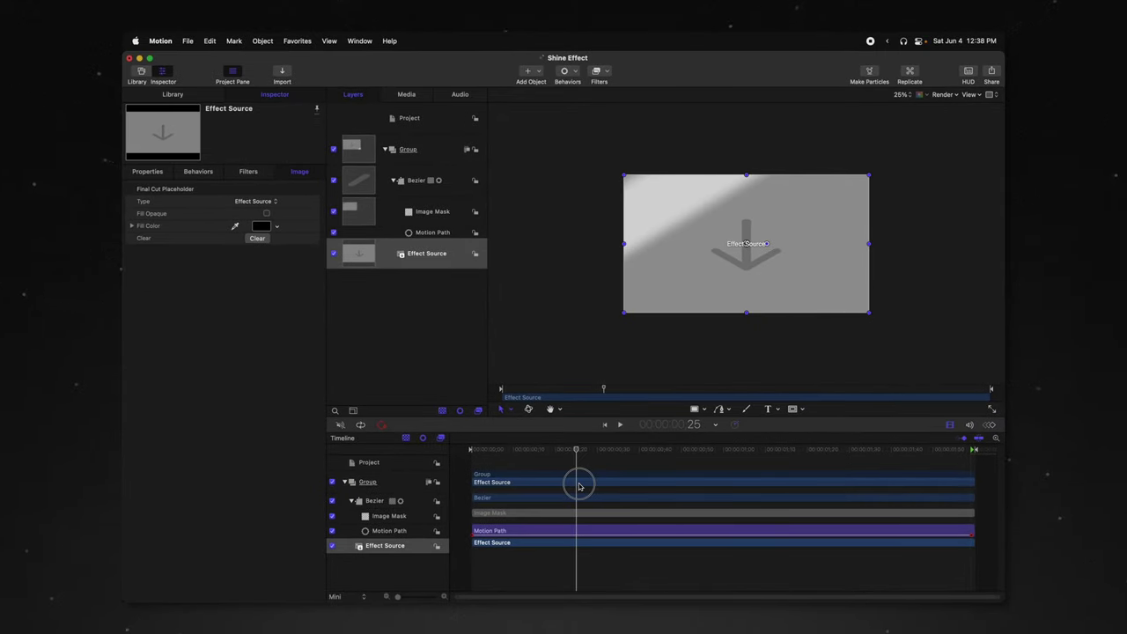